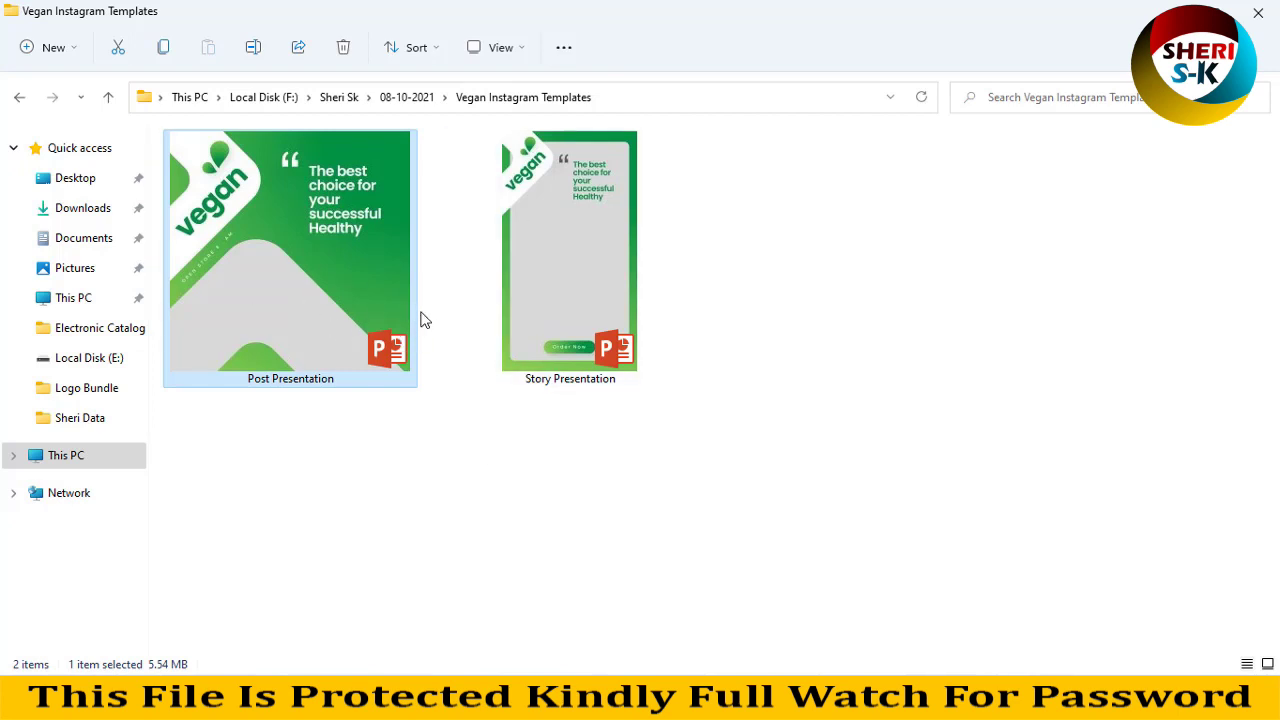
Step: Open Post Presentation from the Vegan Instagram Templates folder in PowerPoint
click(541, 298)
click(258, 278)
double_click(291, 320)
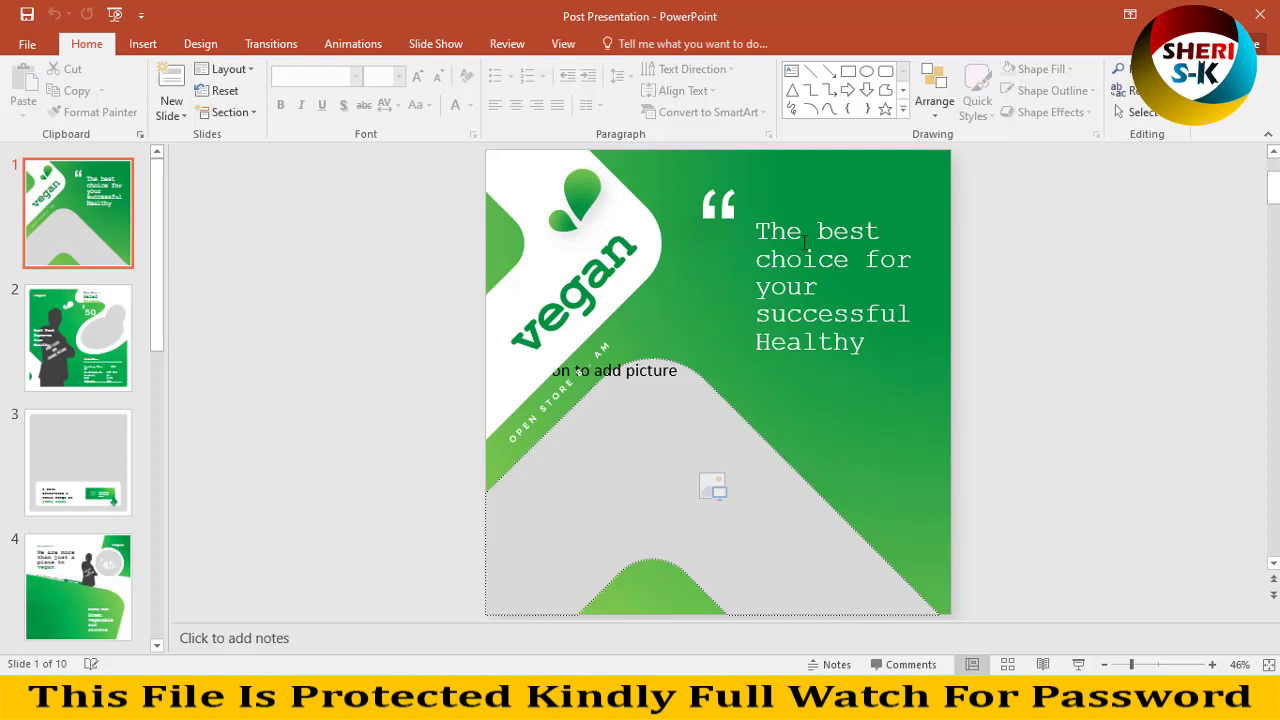
Step: Insert the blue-eyed woman photo from Local Disk (E:) > Girls into slide 1's placeholder
click(714, 488)
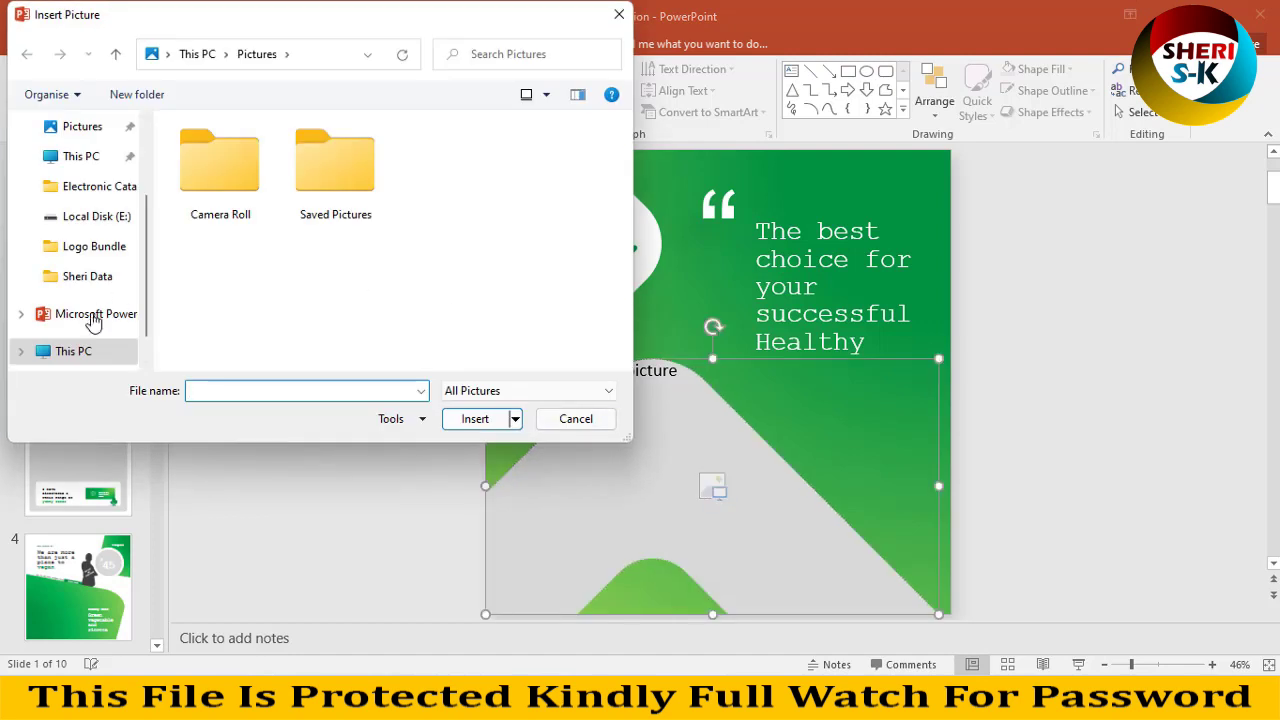
click(78, 357)
click(325, 259)
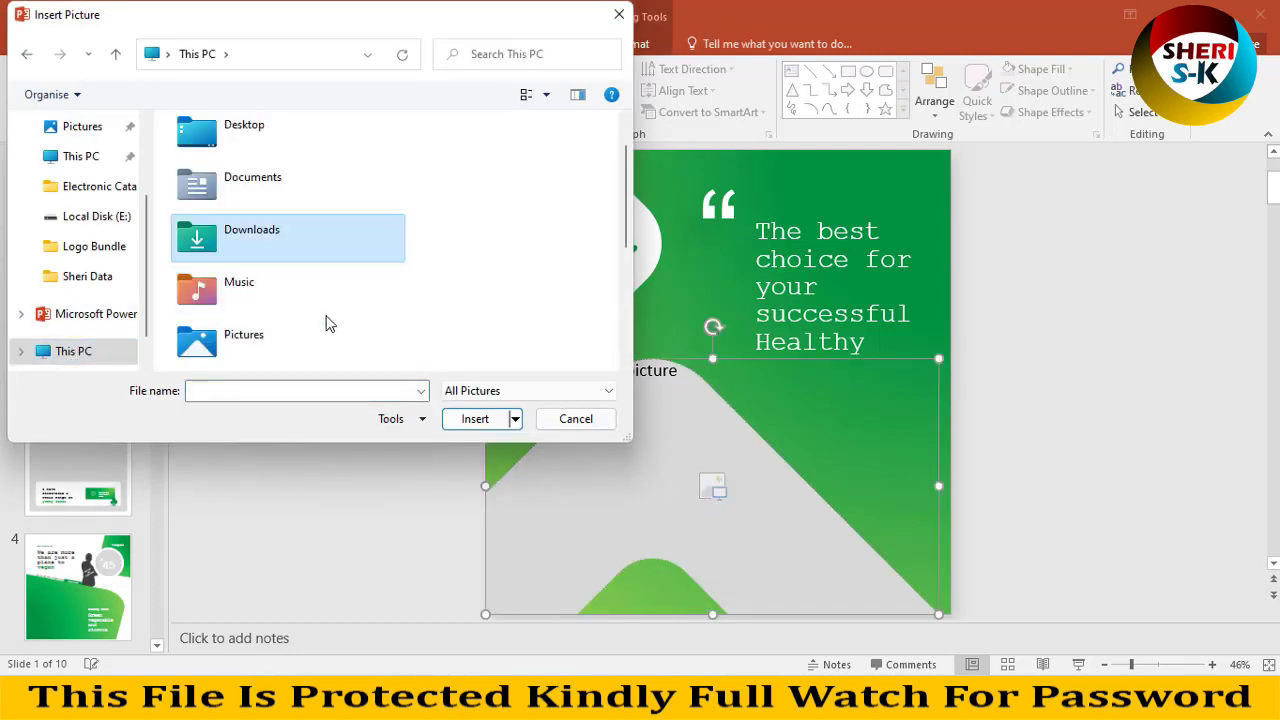
scroll(151, 346, down, 3)
double_click(310, 290)
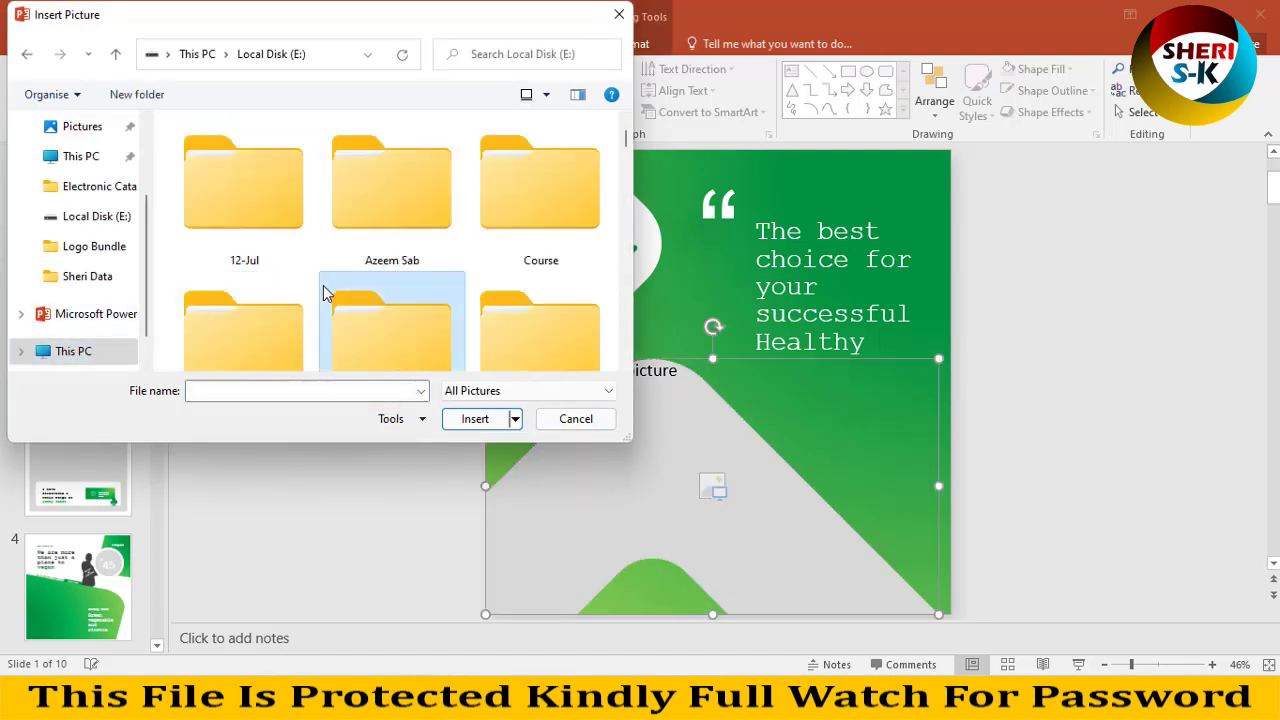
scroll(300, 300, down, 1)
text(gi)
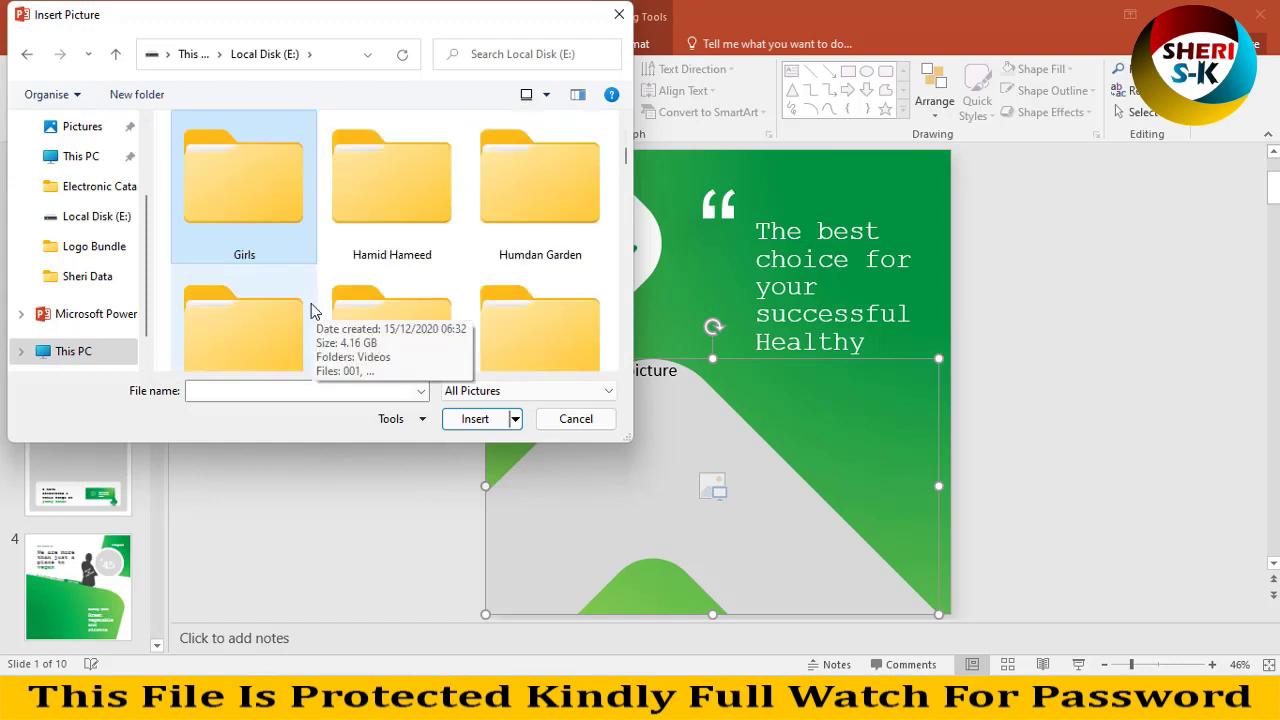
key(Return)
click(311, 303)
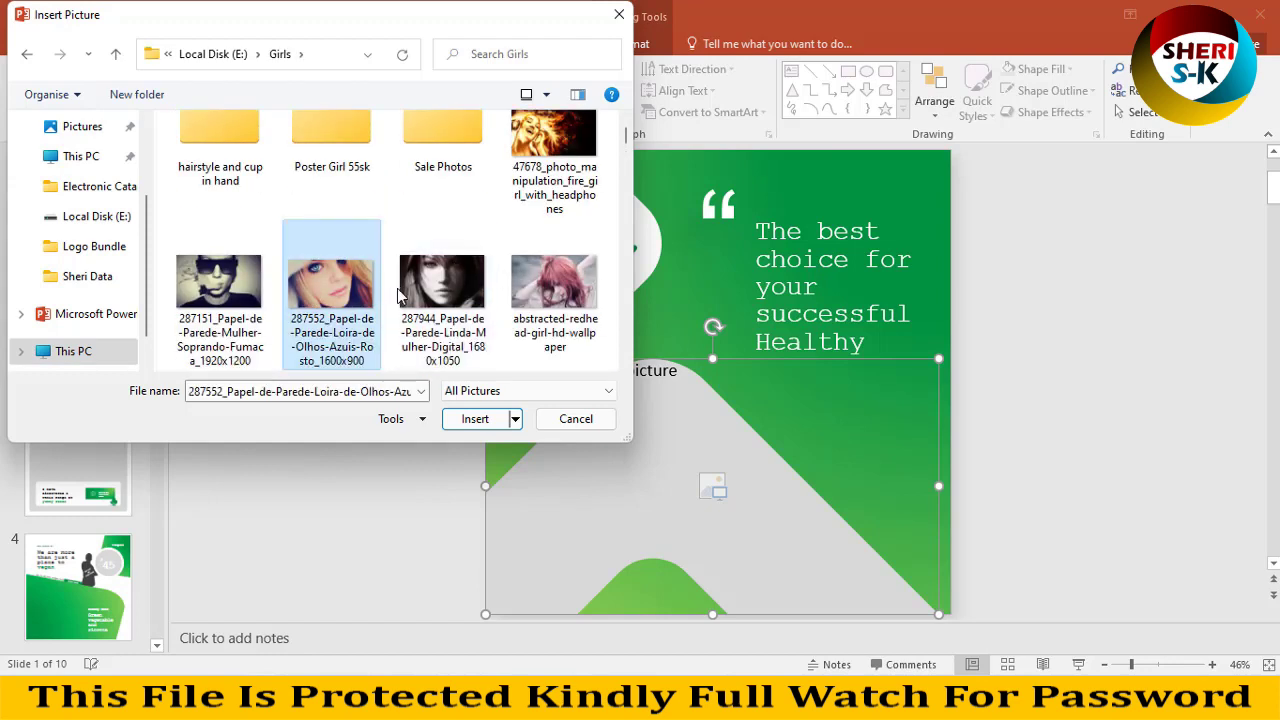
click(470, 418)
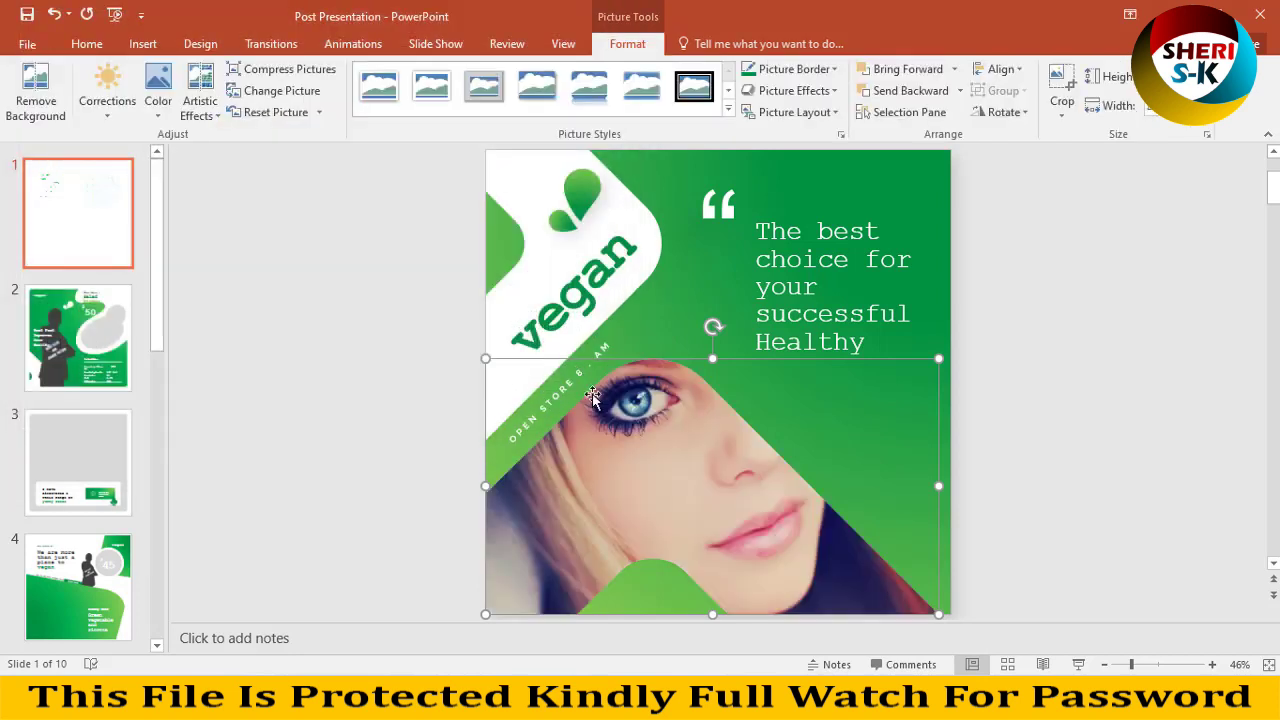
Step: Give slide 1's green background shape a dark red Shape Fill
click(1221, 399)
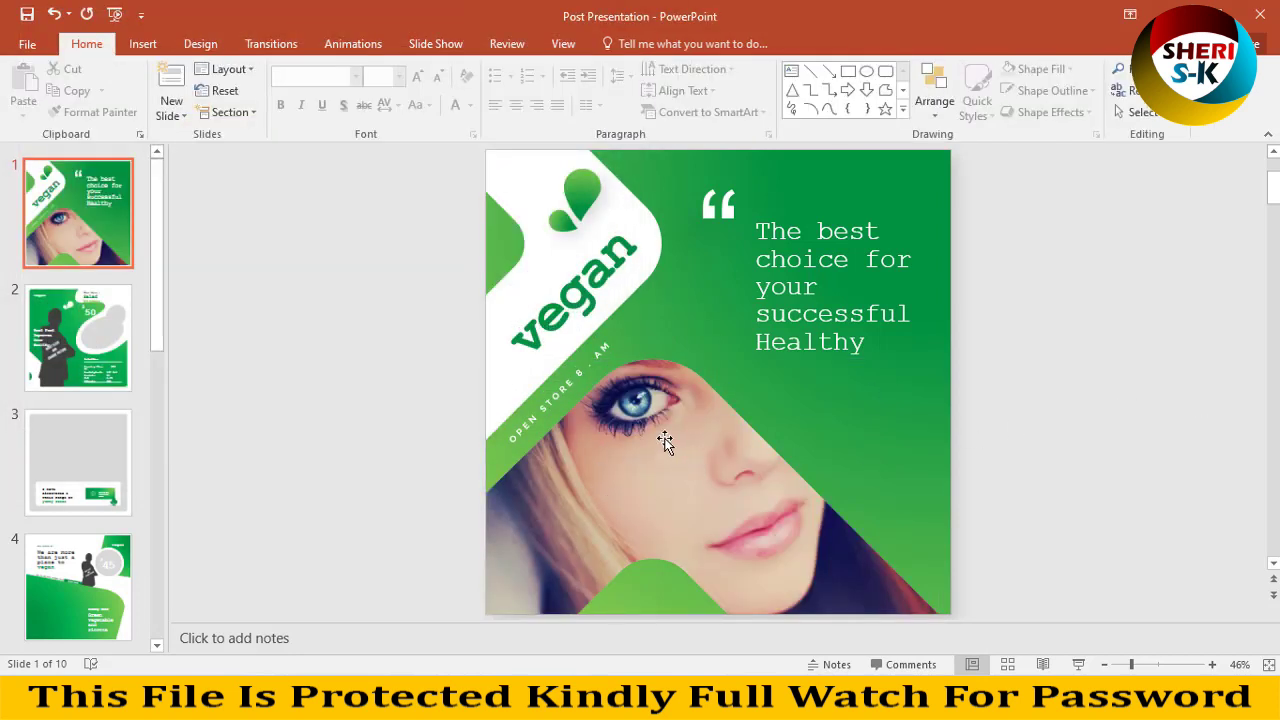
click(790, 403)
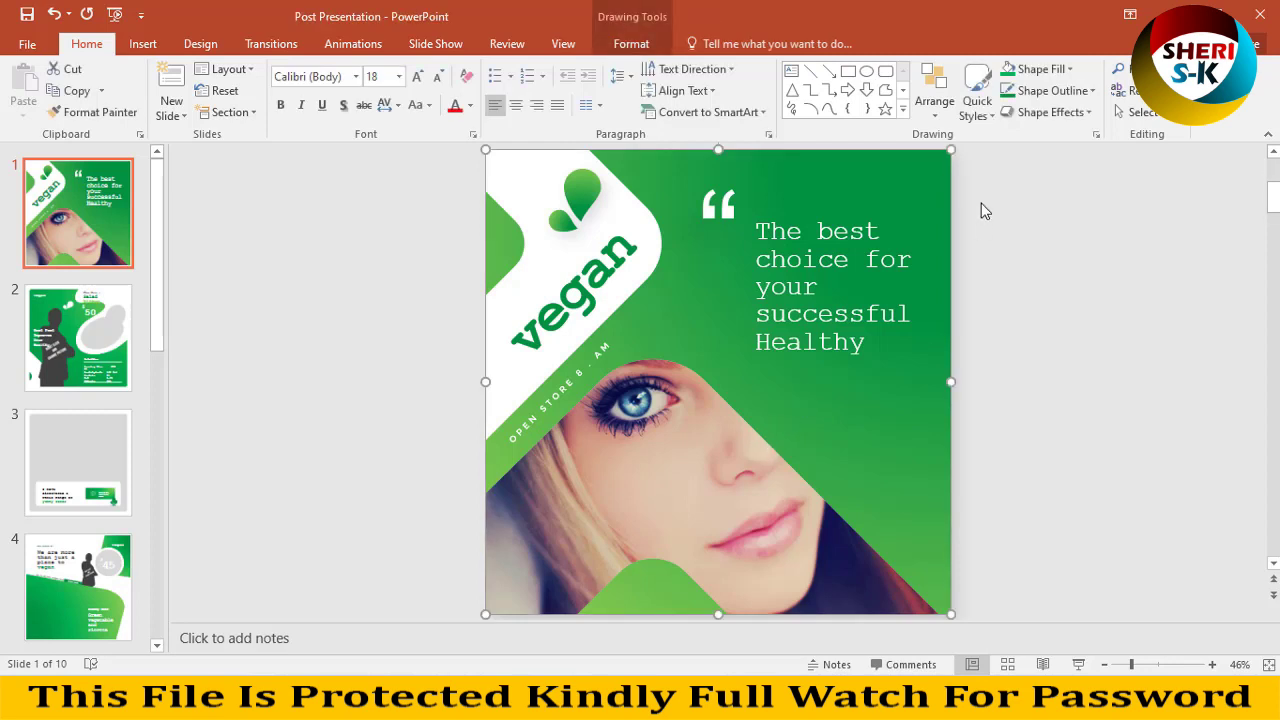
click(1072, 68)
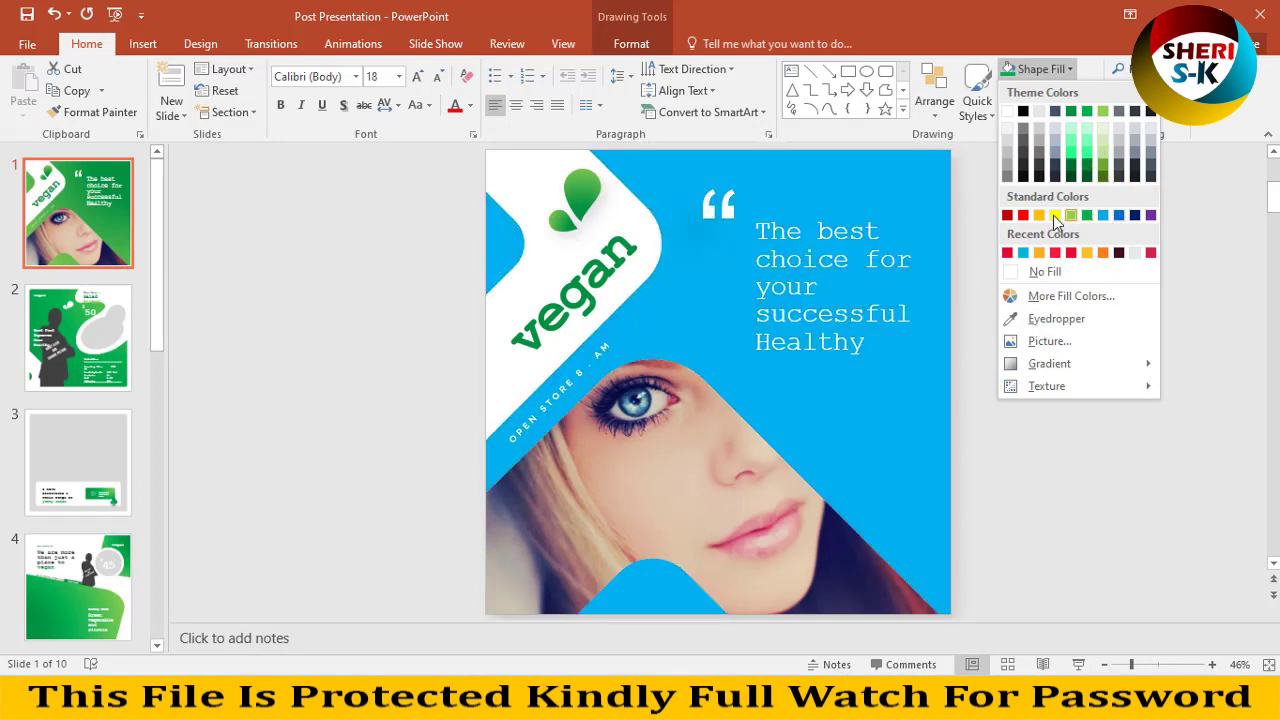
click(1007, 215)
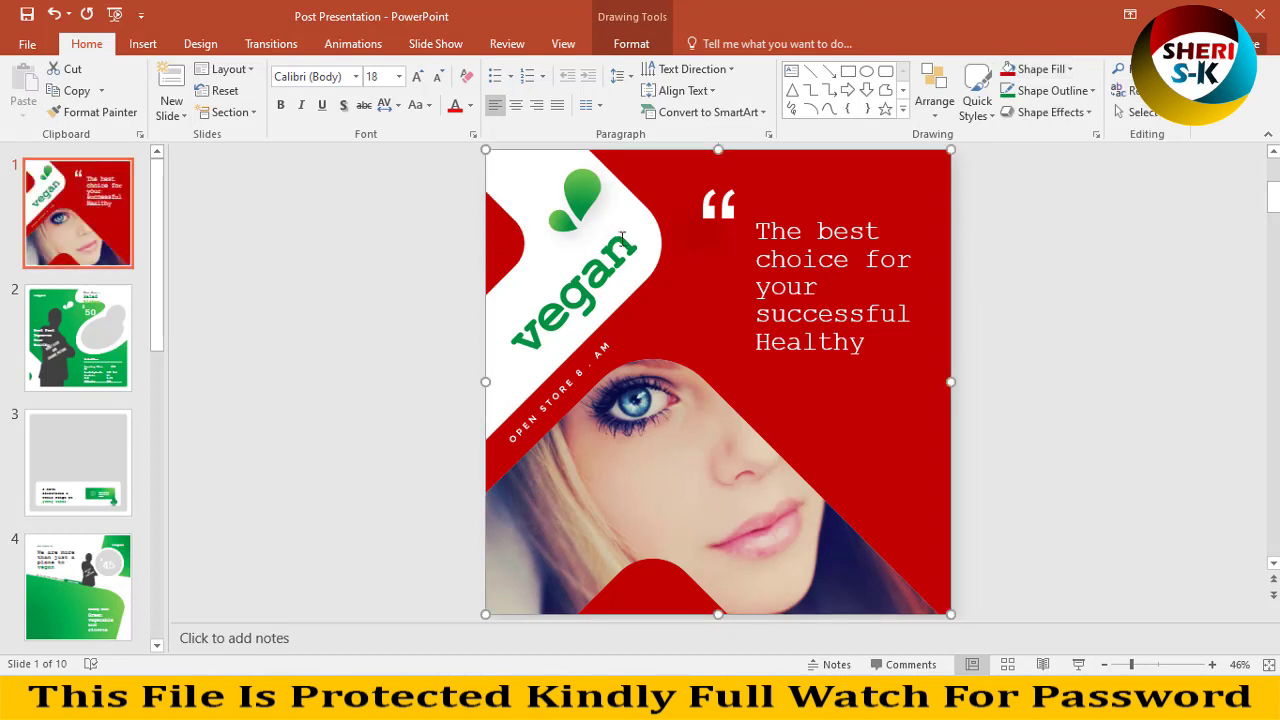
click(853, 338)
Step: Replace the quote with 'Free Download Files On', the creator's channel name and 'Channel'
mouse_move(866, 347)
mouse_down()
mouse_move(760, 285)
mouse_move(742, 167)
mouse_up()
text(Fr)
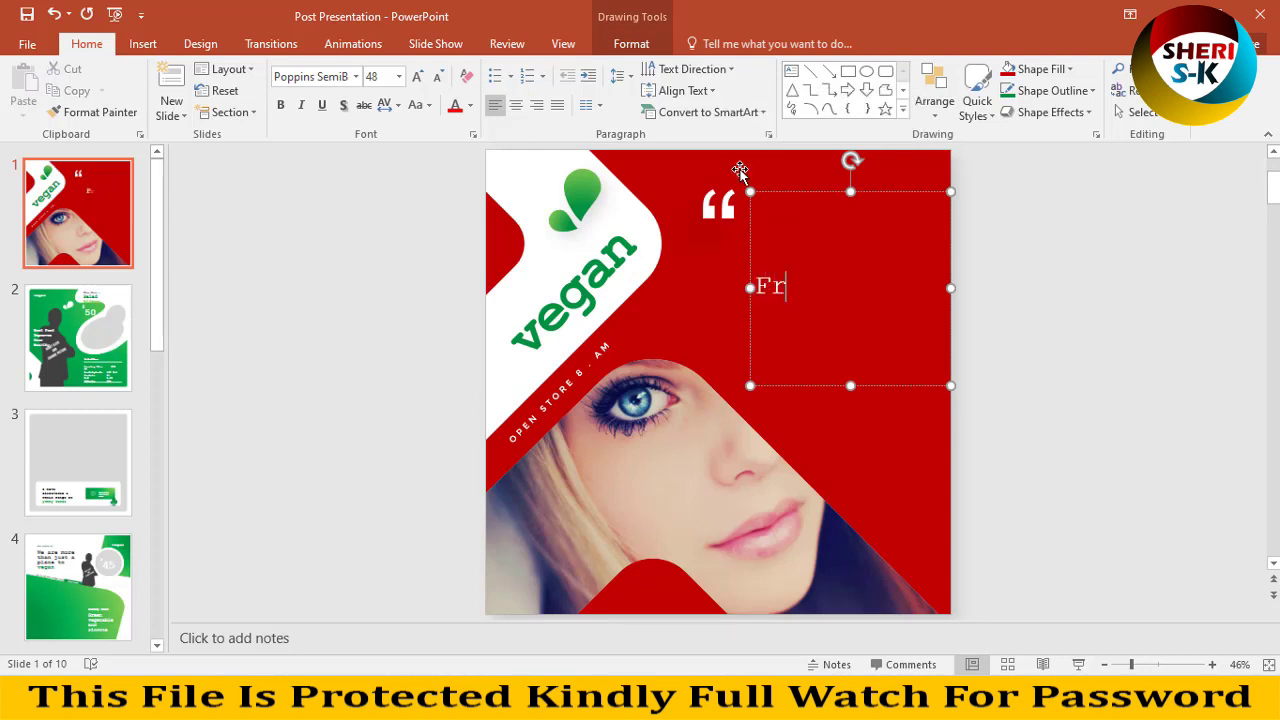
text(ee Download)
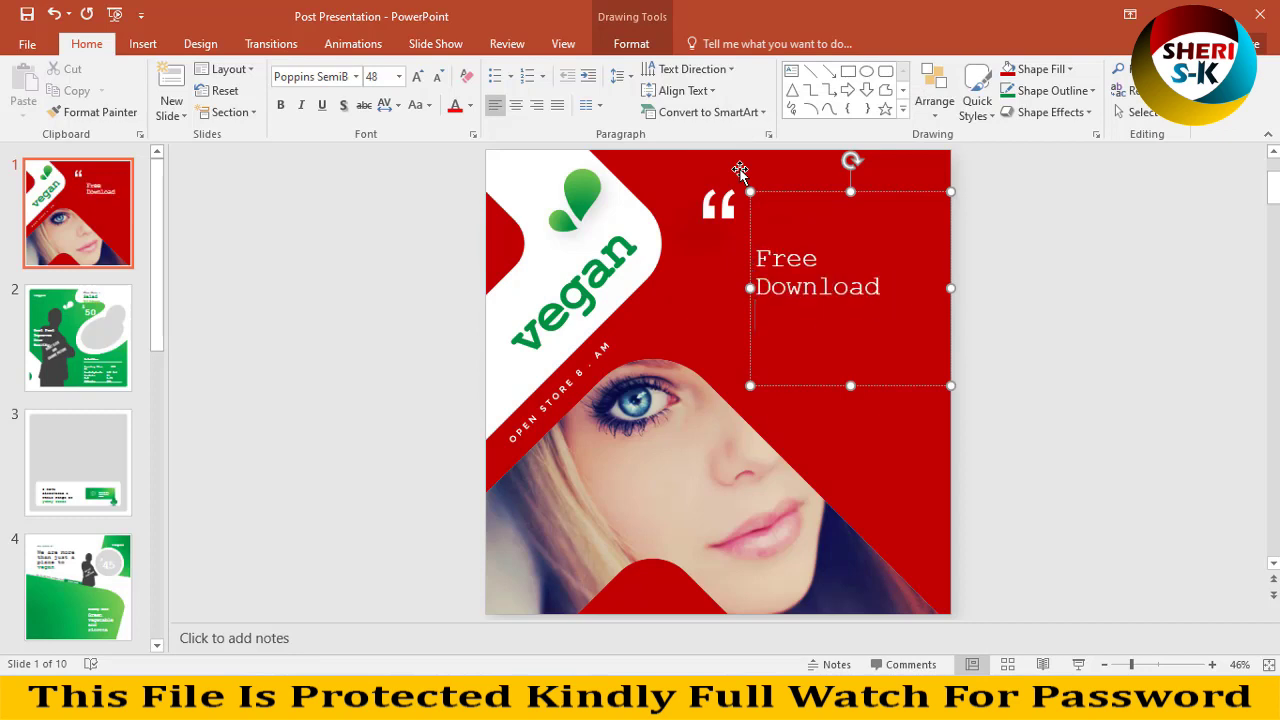
text( Files On She)
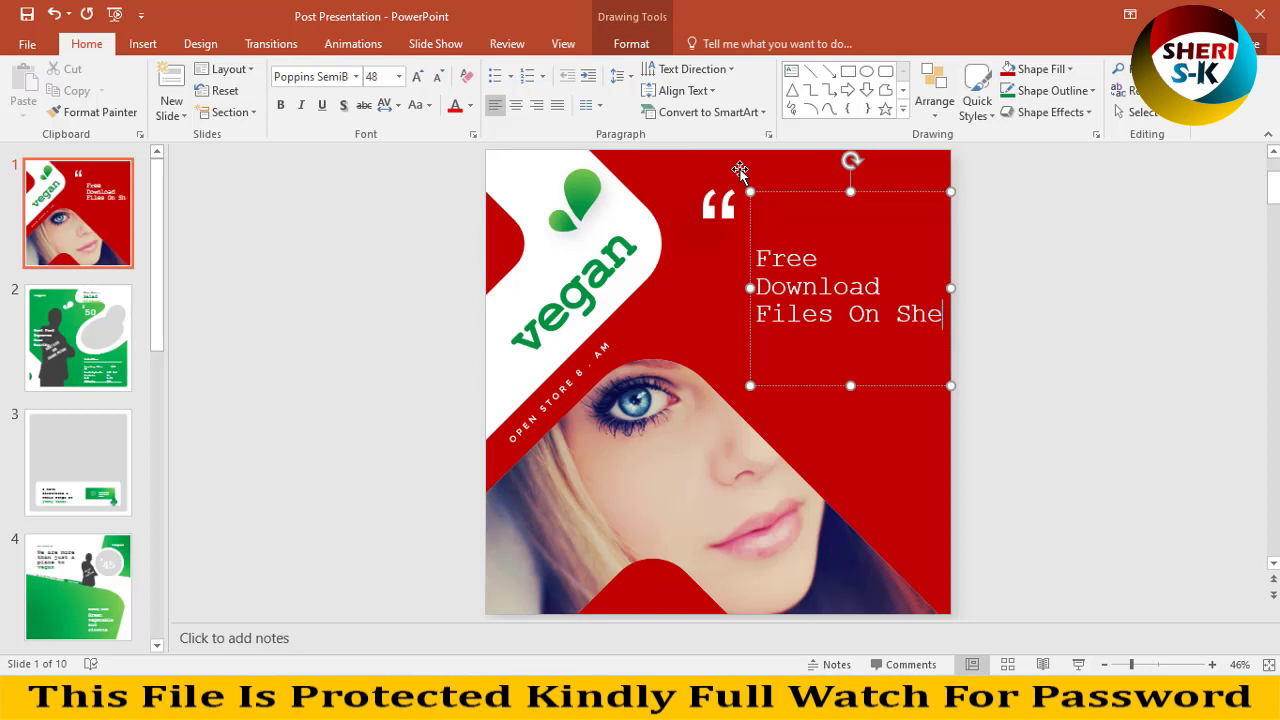
text(ri sk)
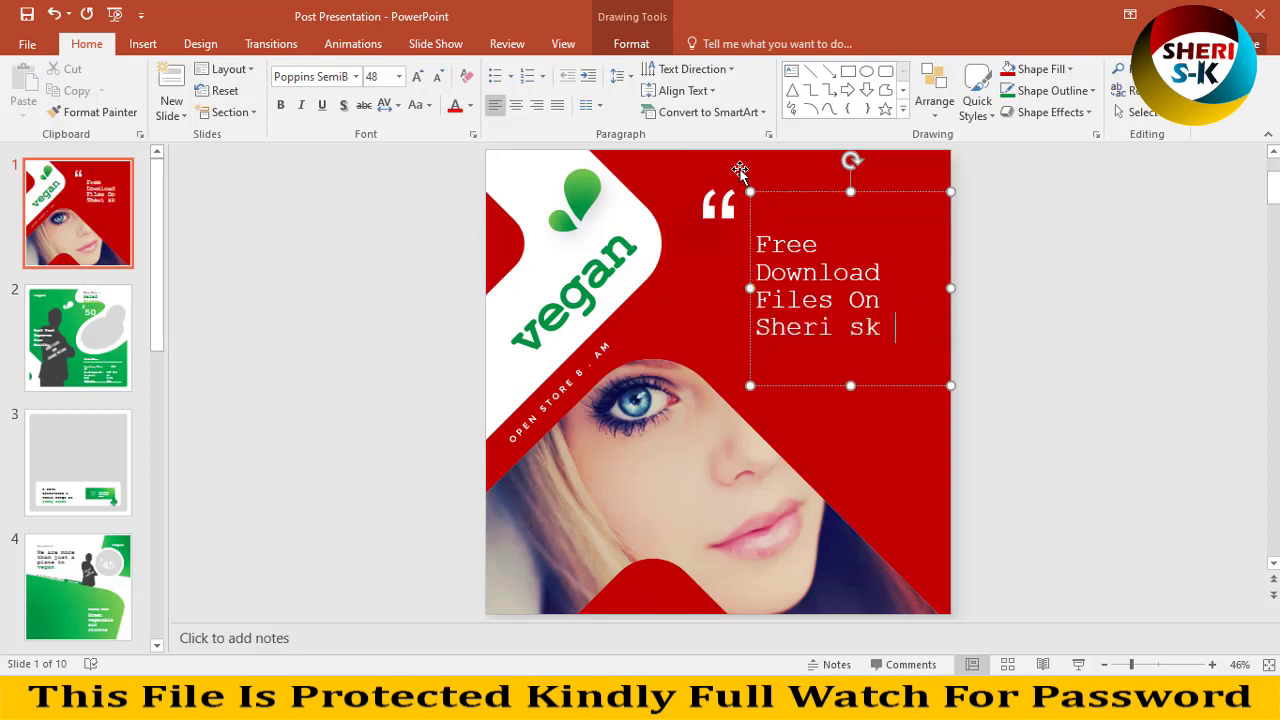
text( Channel)
click(1092, 246)
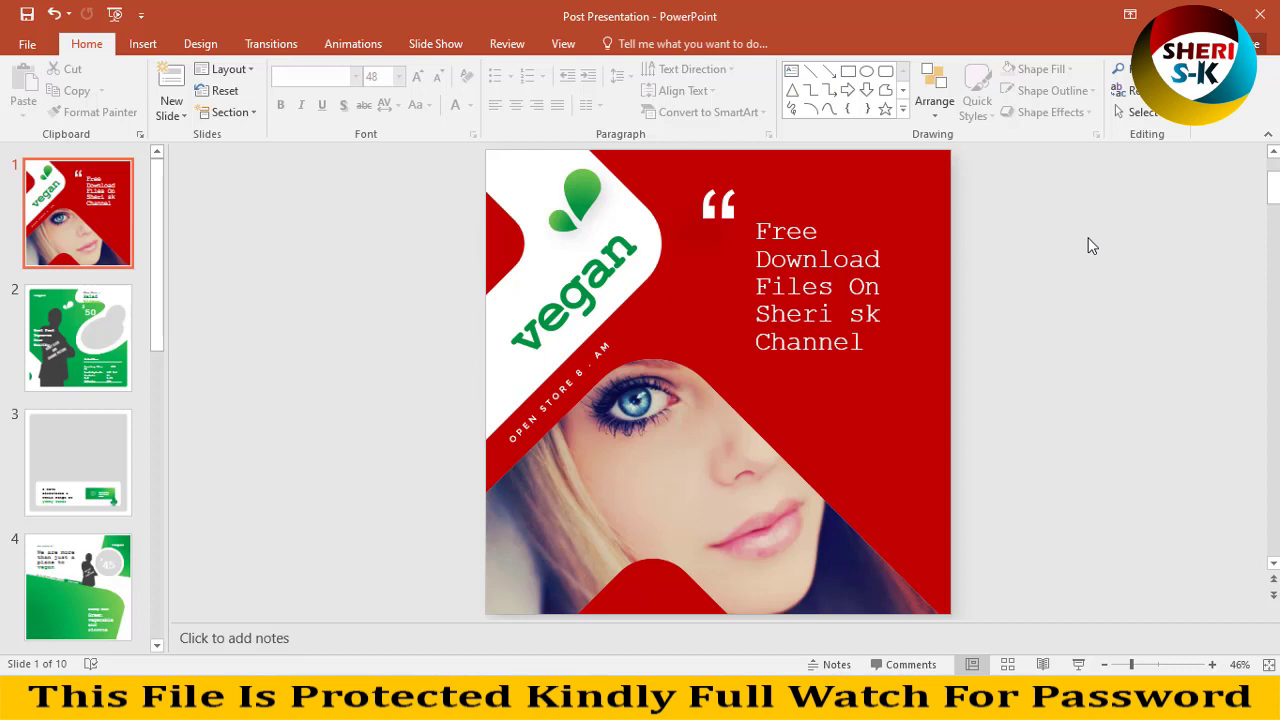
Step: On slide 2, set the background shape's fill to green
click(136, 318)
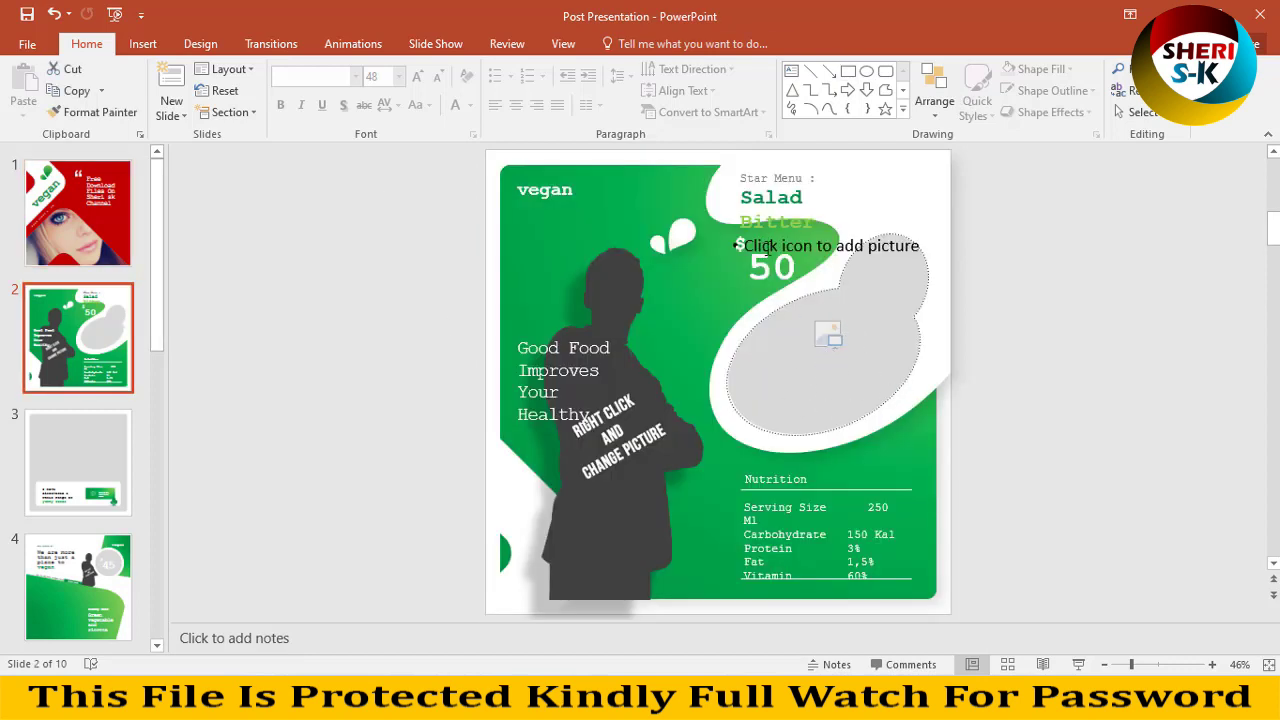
click(563, 259)
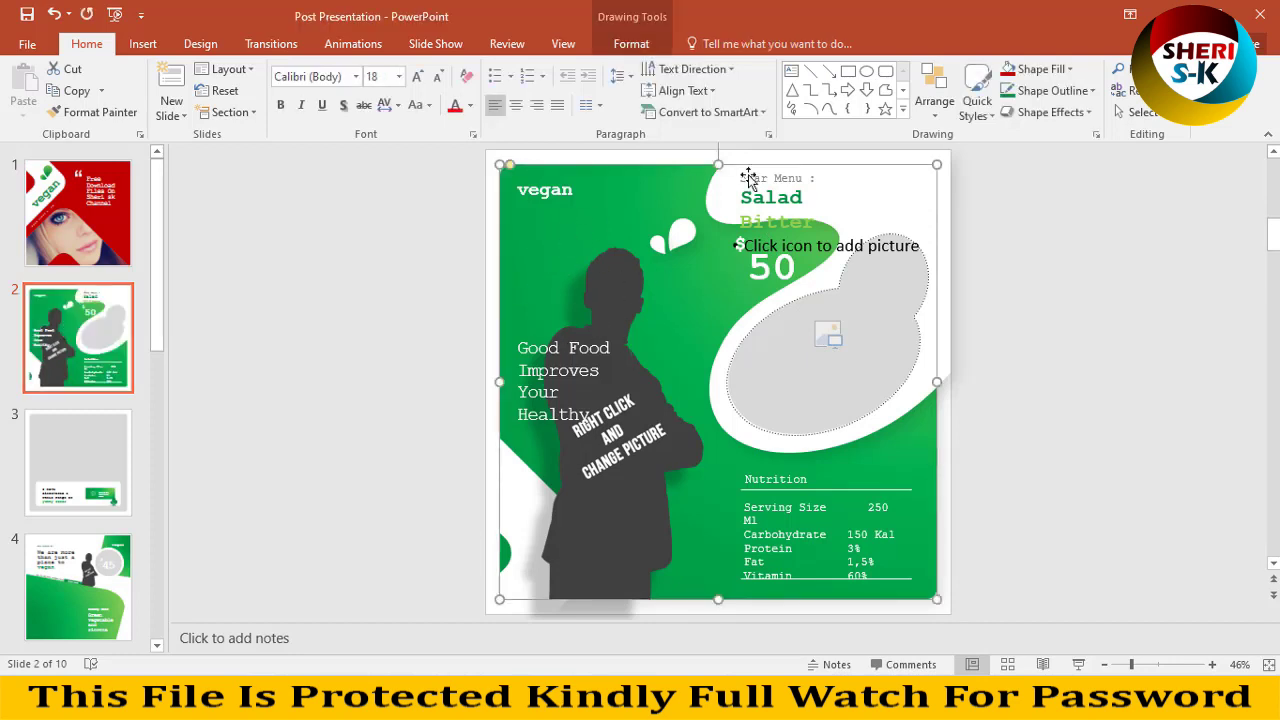
click(1040, 69)
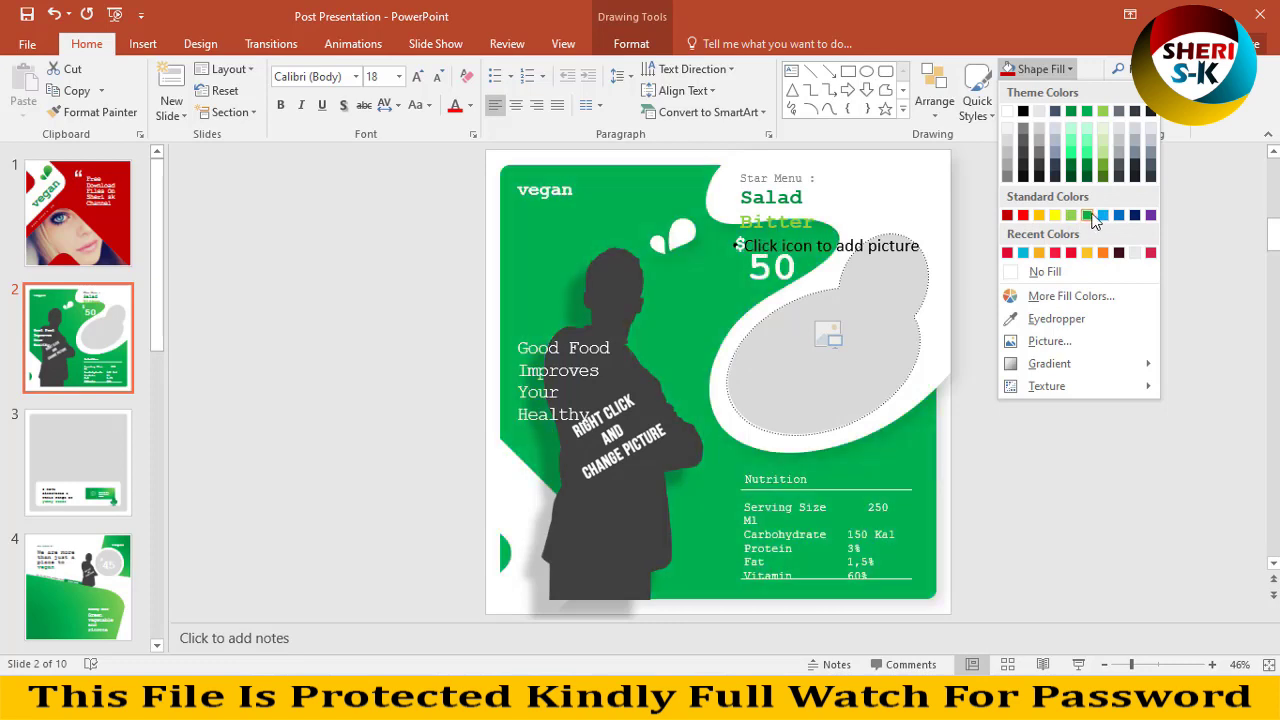
click(1087, 215)
Step: Insert the black-and-white woman's portrait into slide 2's oval picture placeholder
click(924, 326)
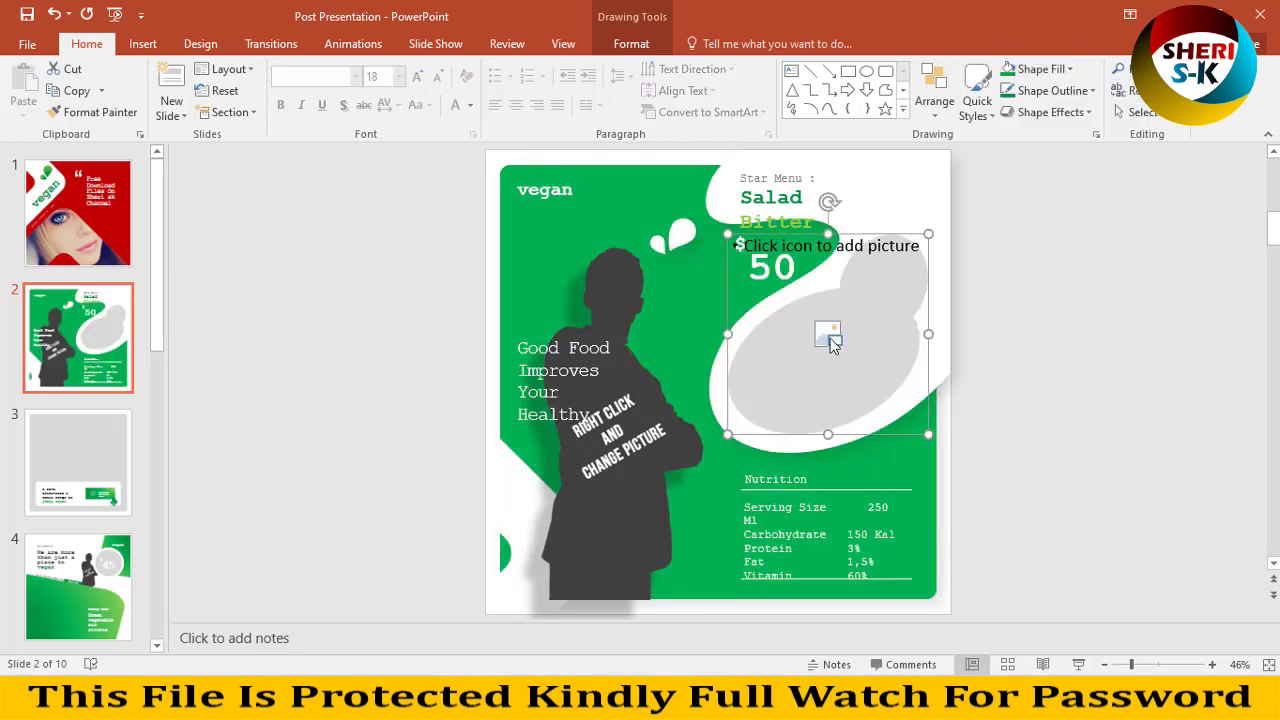
click(830, 338)
click(470, 385)
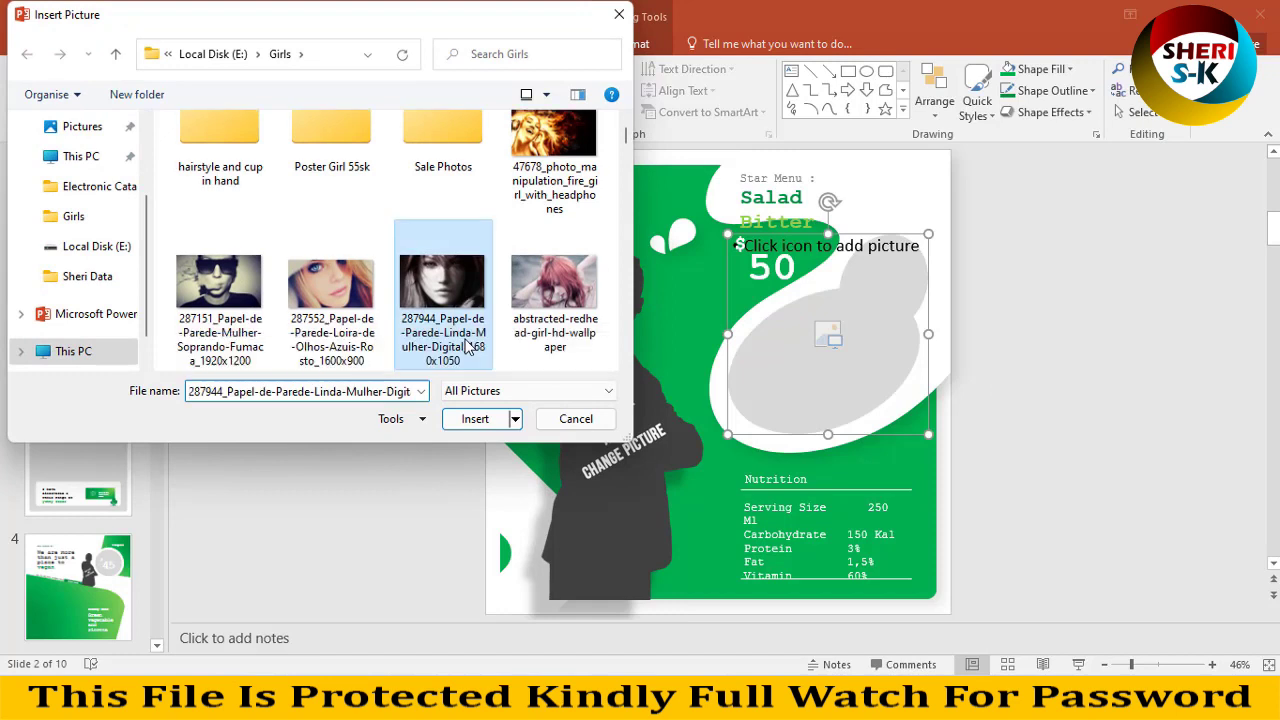
click(475, 418)
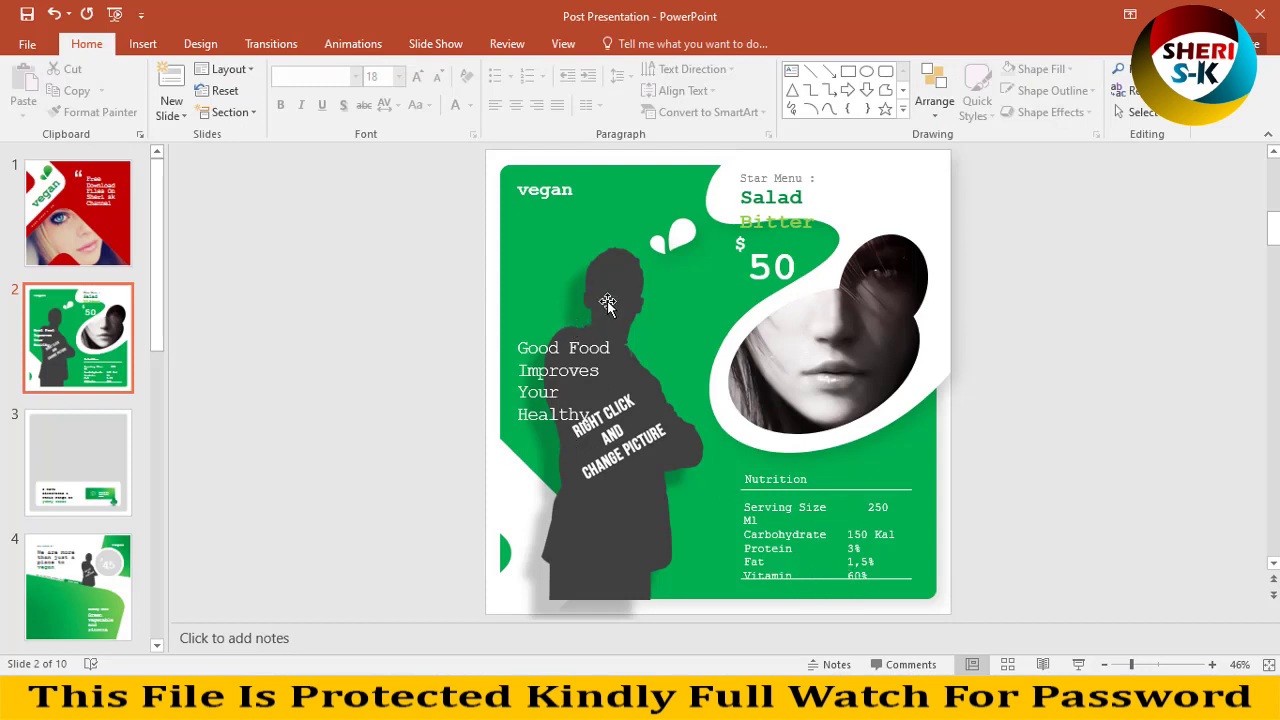
Step: On slide 5, move the woman picture off the slide and nudge the bowl leaf shape up-left
click(100, 445)
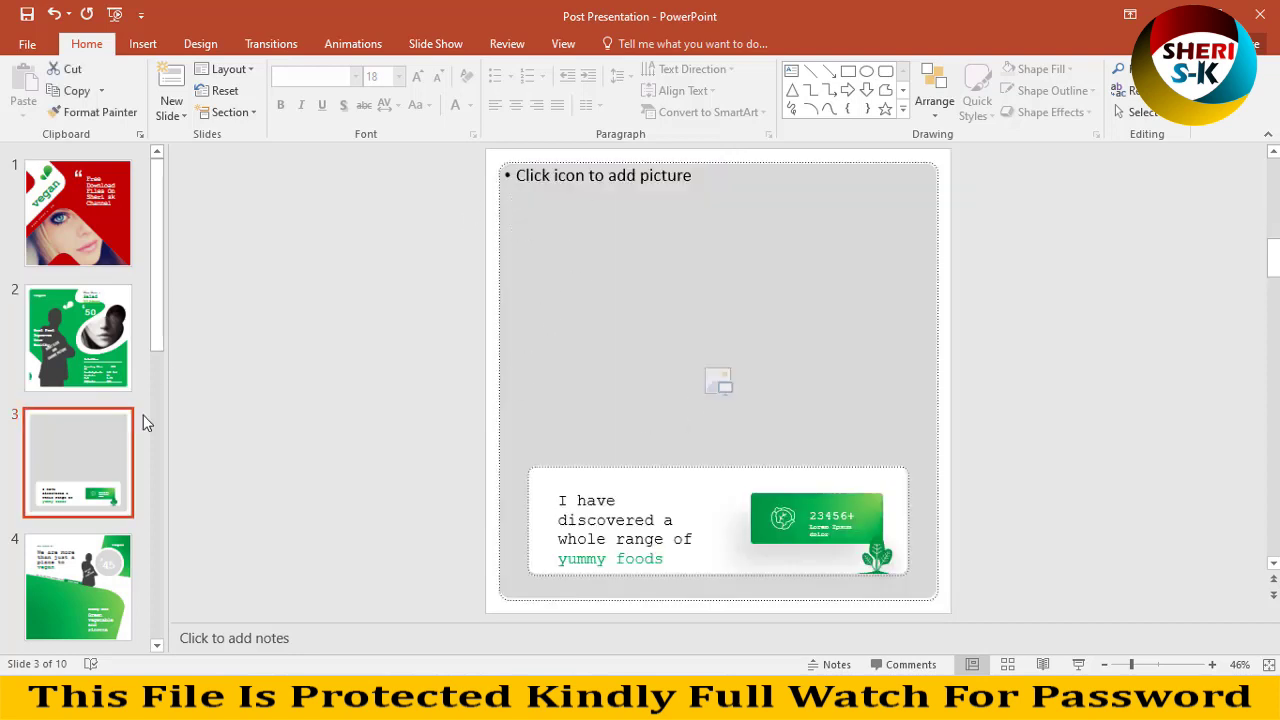
scroll(108, 448, down, 3)
click(57, 392)
click(62, 511)
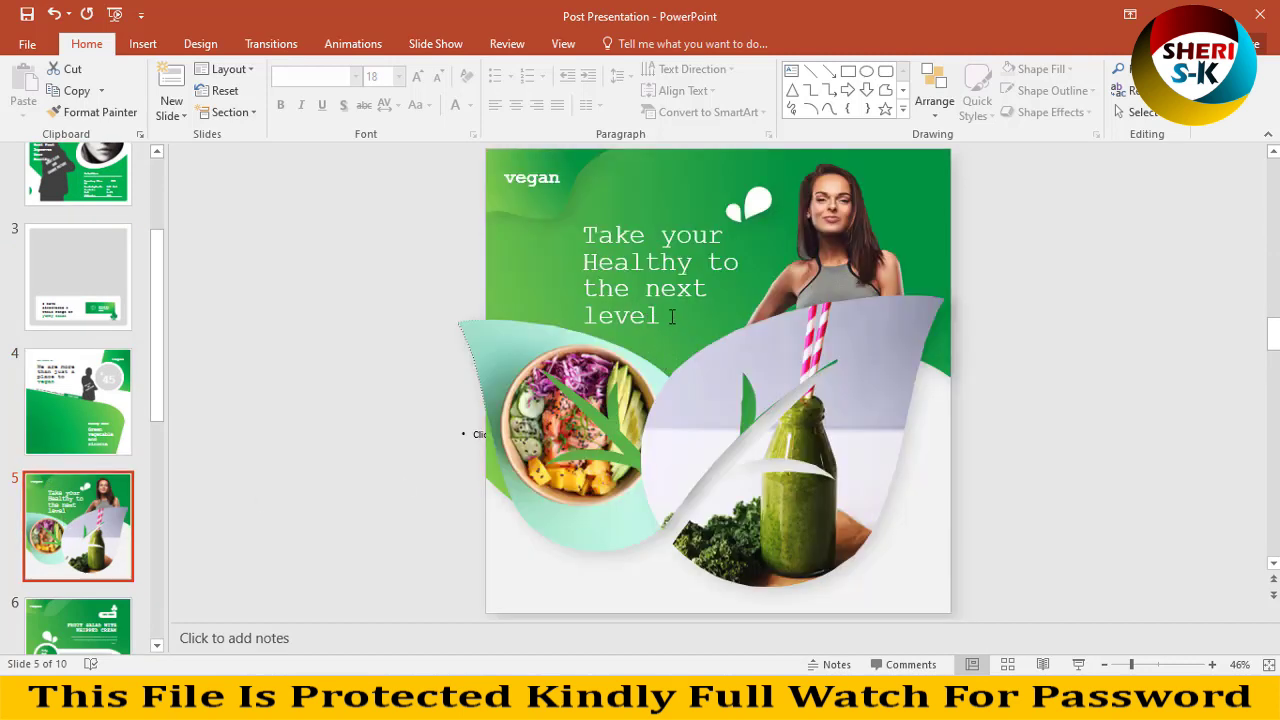
scroll(717, 334, down, 2)
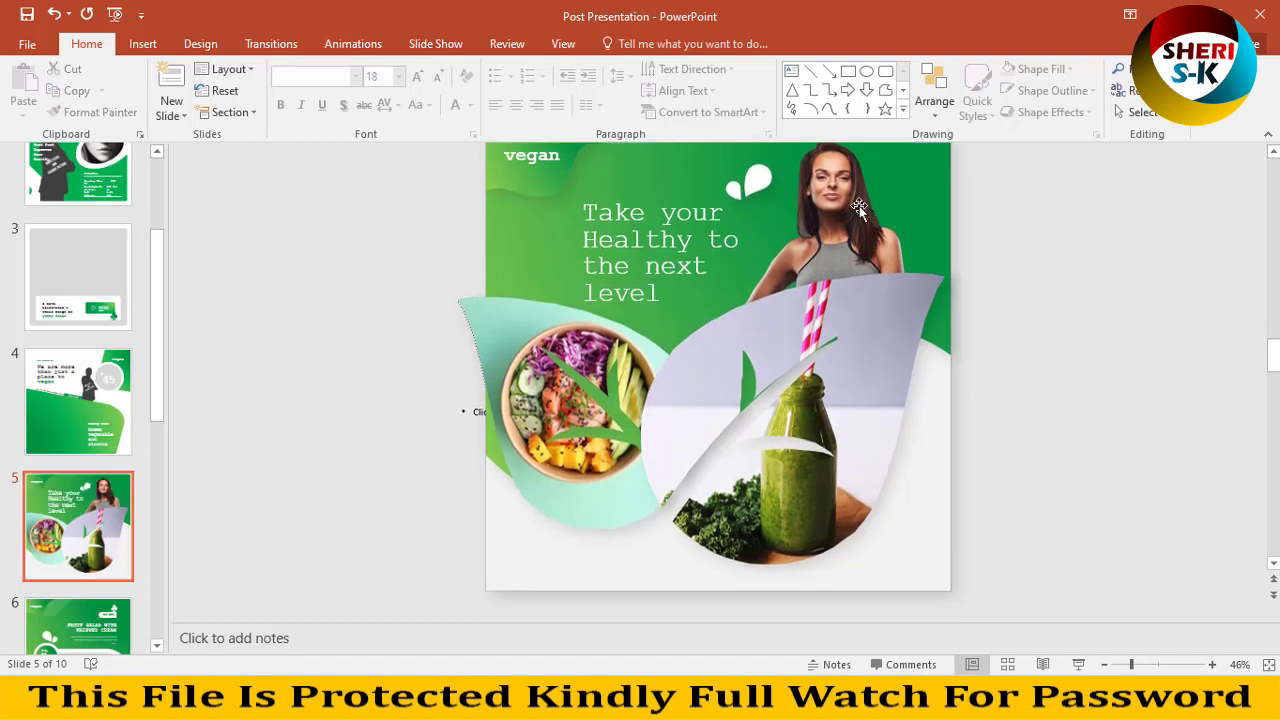
click(790, 222)
mouse_move(779, 229)
mouse_down()
mouse_move(373, 238)
mouse_move(895, 198)
mouse_move(848, 198)
mouse_up()
click(567, 385)
mouse_move(567, 385)
mouse_down()
mouse_move(475, 385)
mouse_move(517, 356)
mouse_move(555, 370)
mouse_up()
Step: Insert the boxing-girl photo into slide 6's picture placeholder
scroll(317, 443, down, 2)
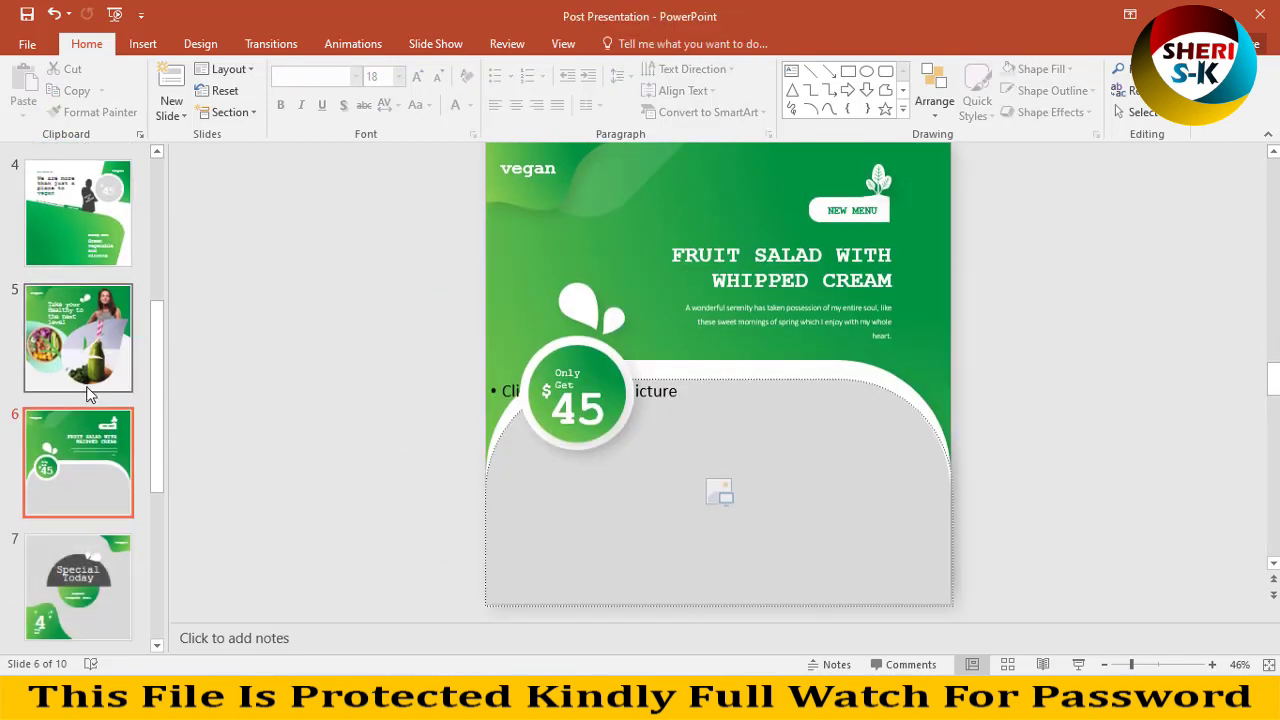
click(636, 468)
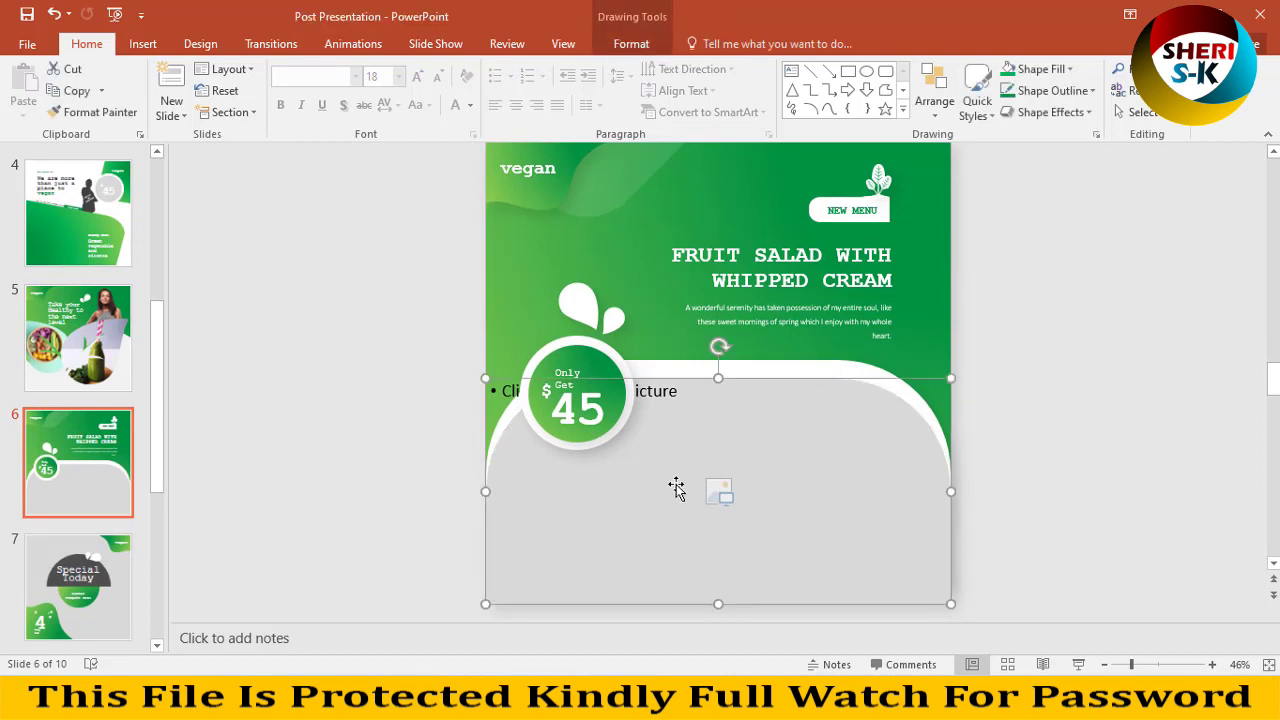
click(722, 492)
click(350, 300)
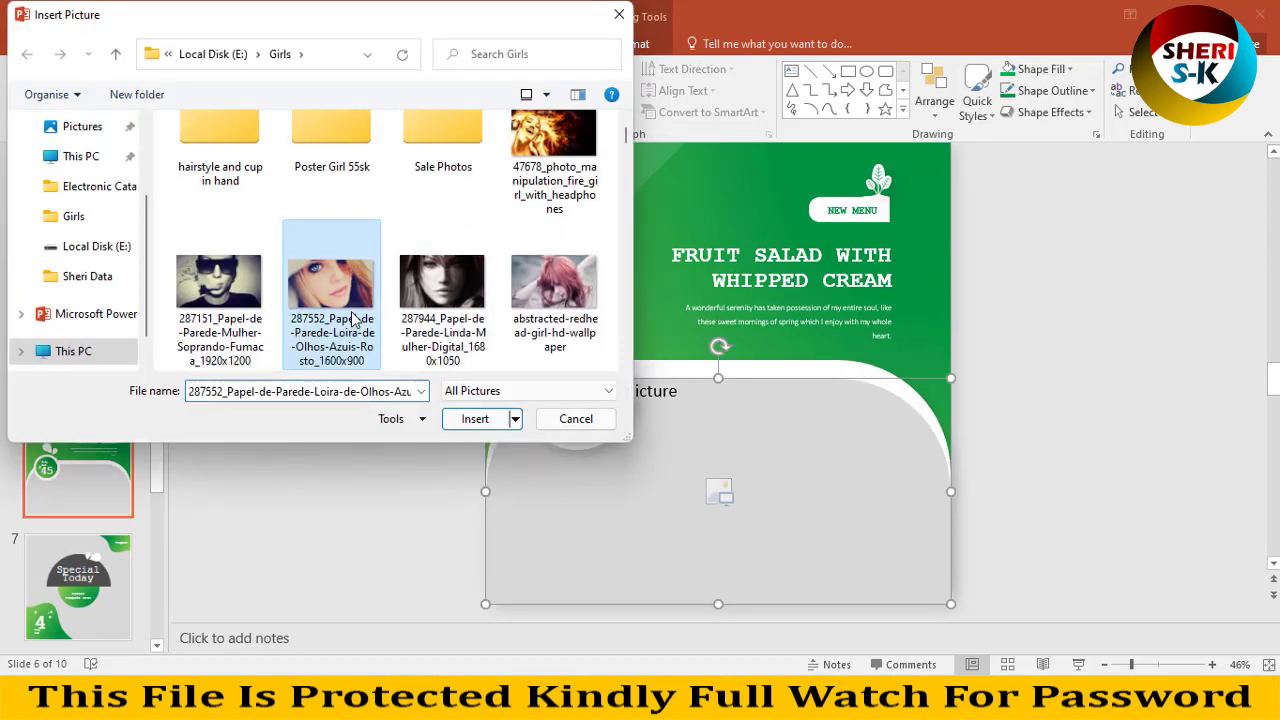
scroll(350, 305, down, 5)
click(442, 135)
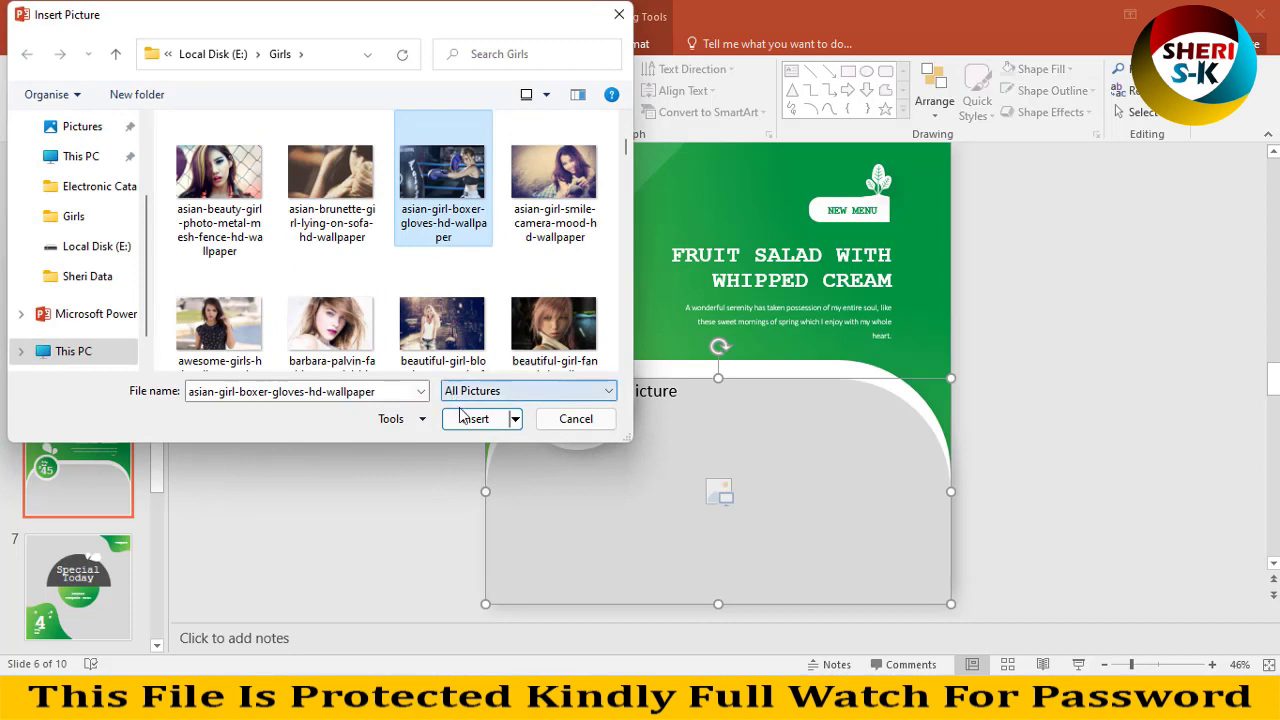
click(475, 419)
Step: Go to slide 10's delivery design and select its phone picture and green background shape
click(1080, 380)
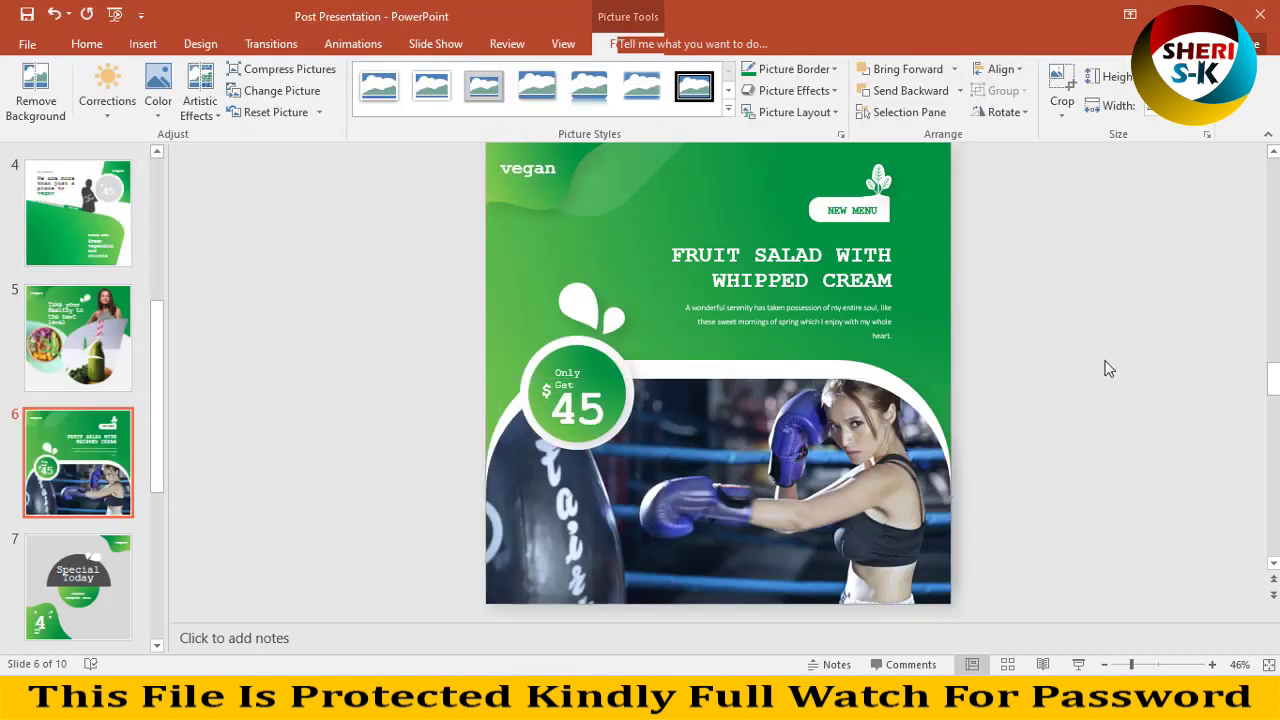
scroll(226, 424, down, 1)
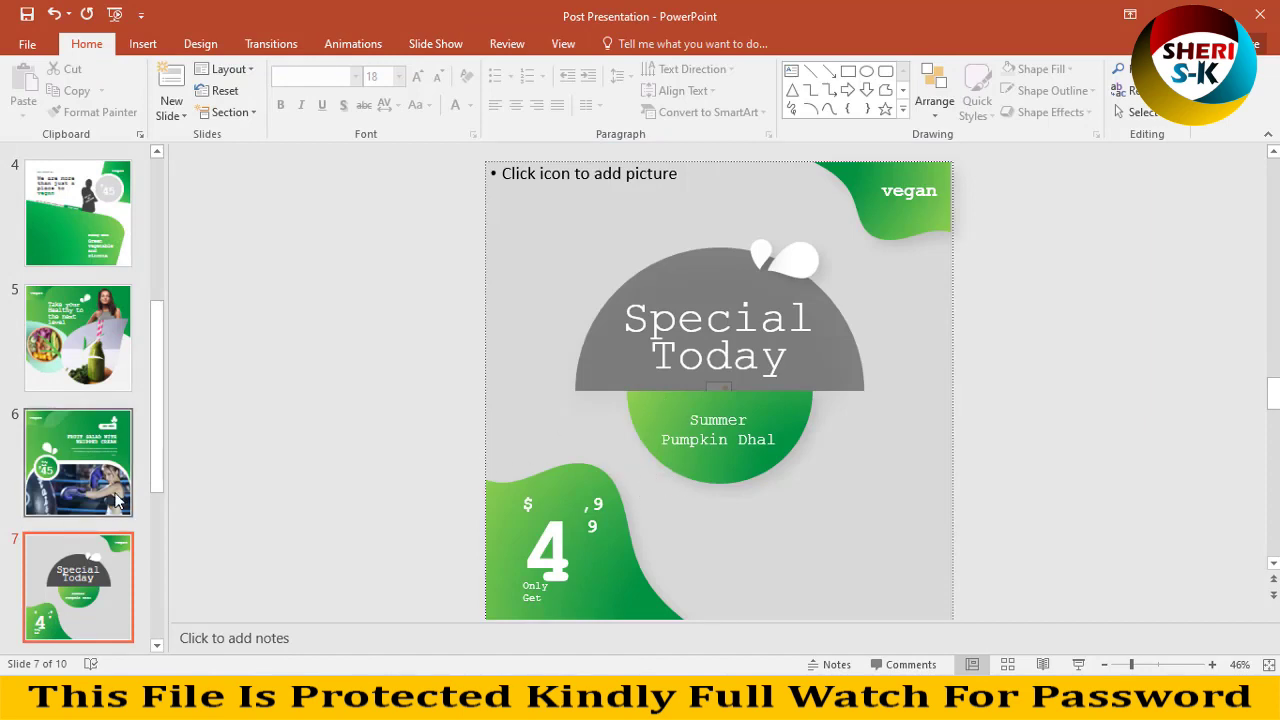
click(60, 535)
scroll(60, 535, down, 1)
scroll(60, 535, down, 3)
click(60, 540)
click(547, 296)
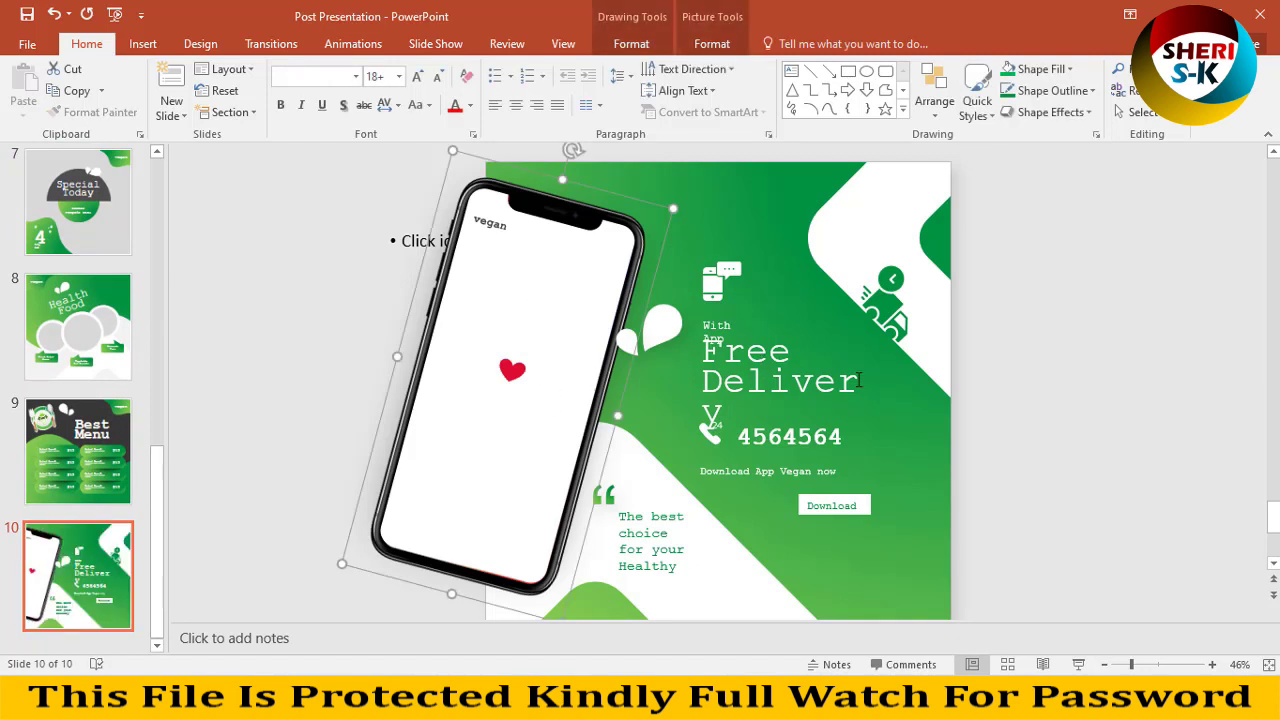
click(810, 344)
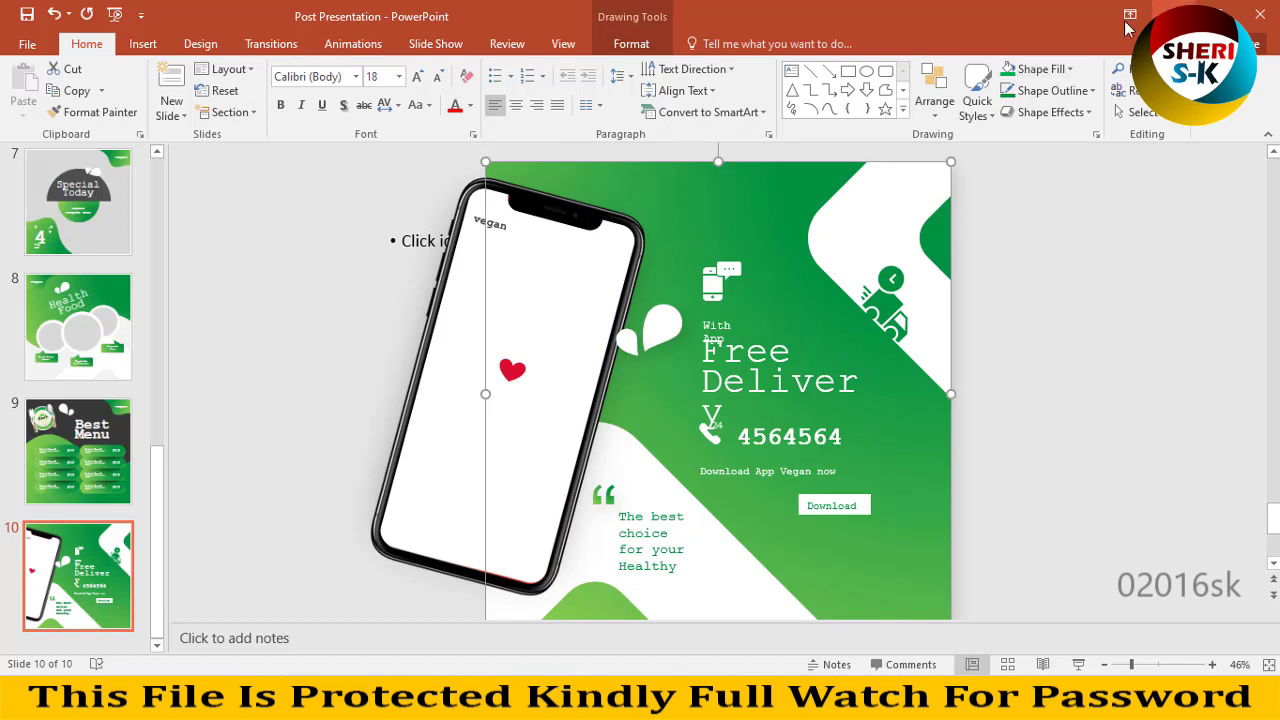
scroll(250, 255, up, 2)
Step: Close the post presentation without saving and open Story Presentation
key(alt+F4)
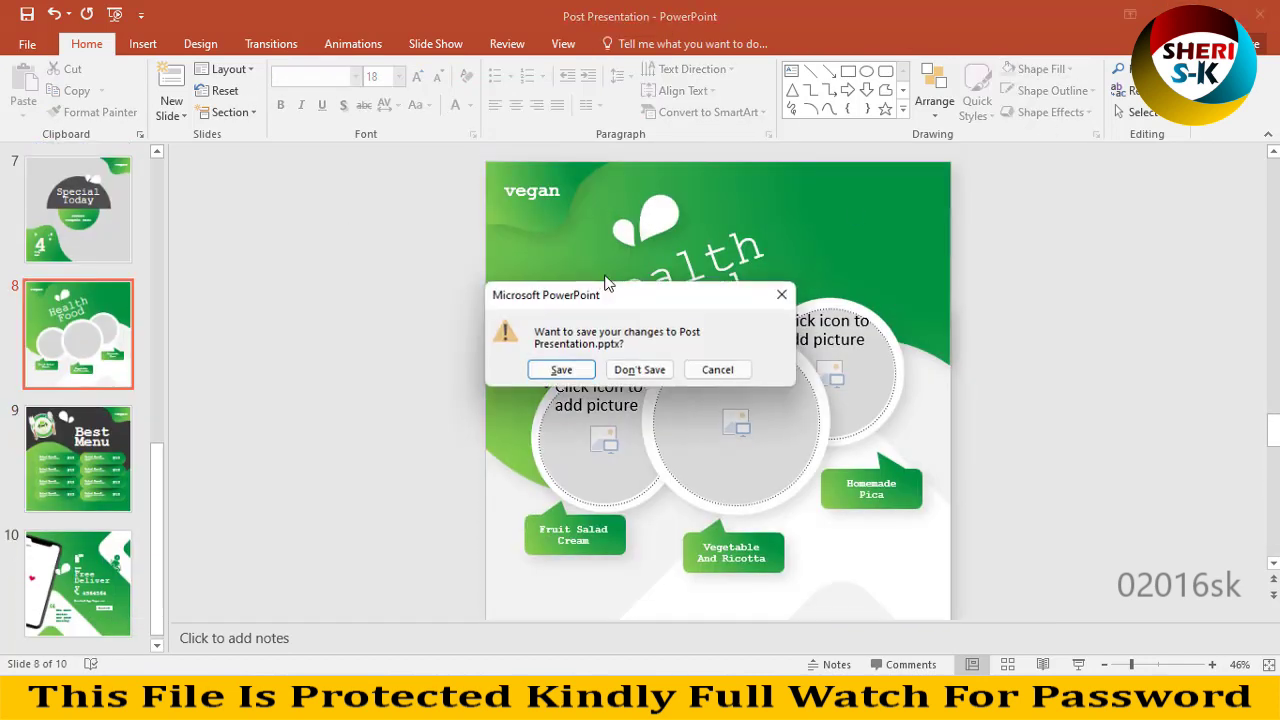
click(640, 369)
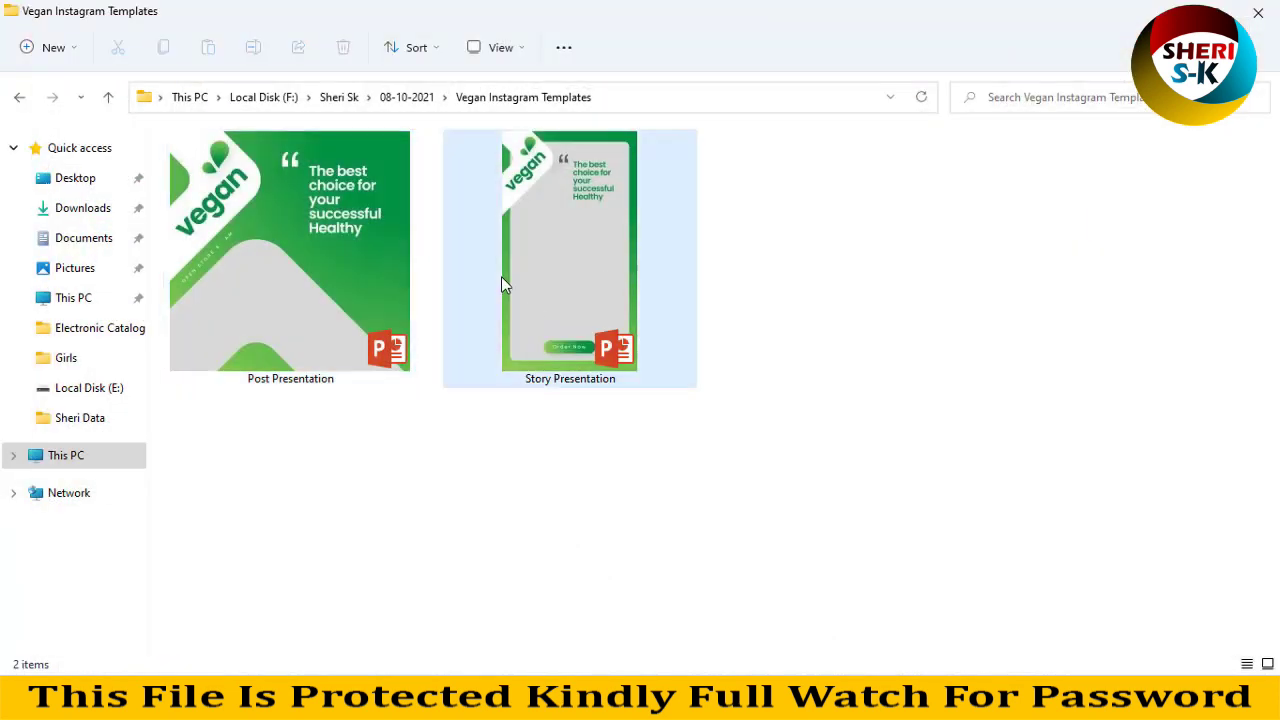
click(506, 313)
double_click(572, 247)
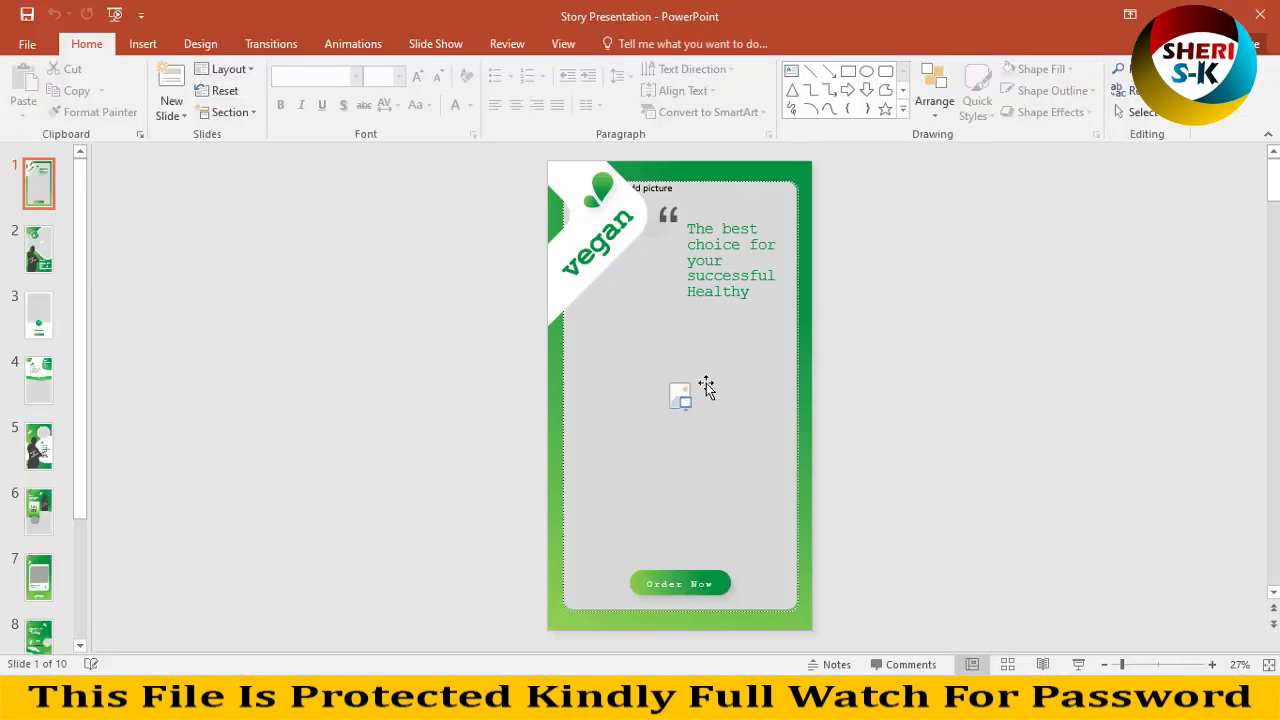
Step: Insert blonde-girl-bubbles-mood-hd-wallpaper from E:\Girls into story slide 1's placeholder
click(681, 397)
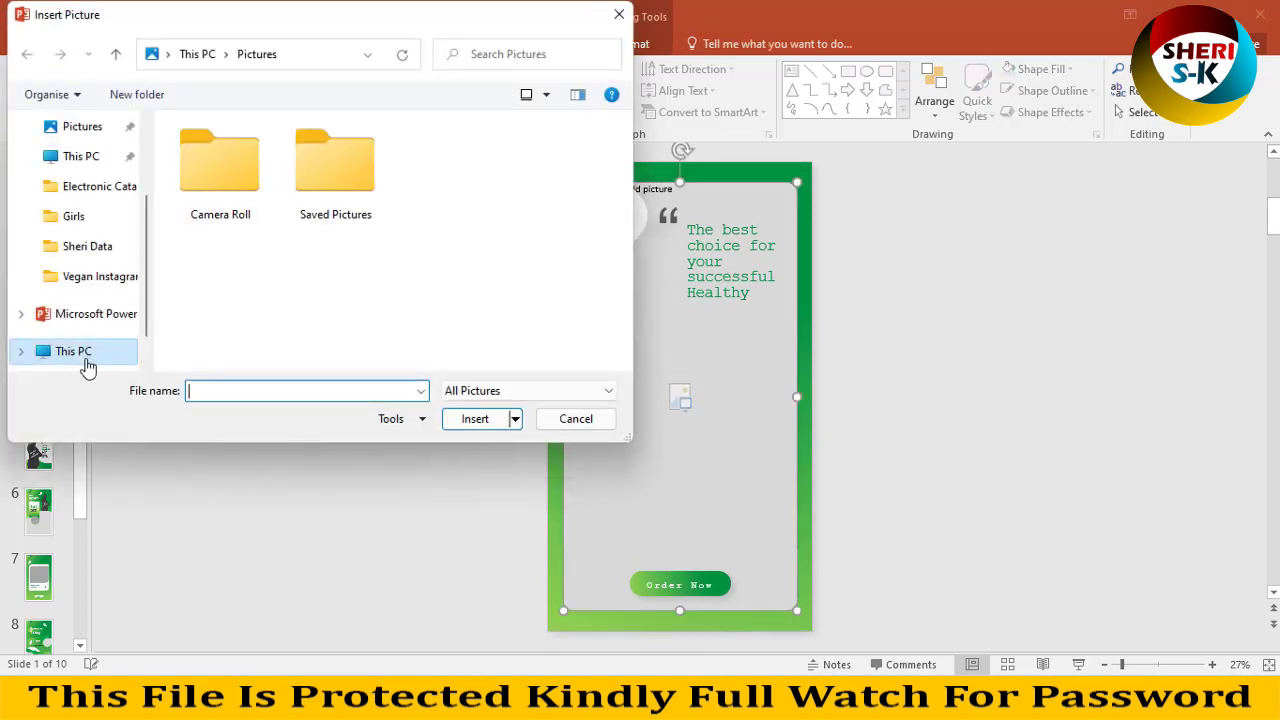
click(85, 358)
scroll(295, 303, down, 5)
double_click(269, 289)
text(gi)
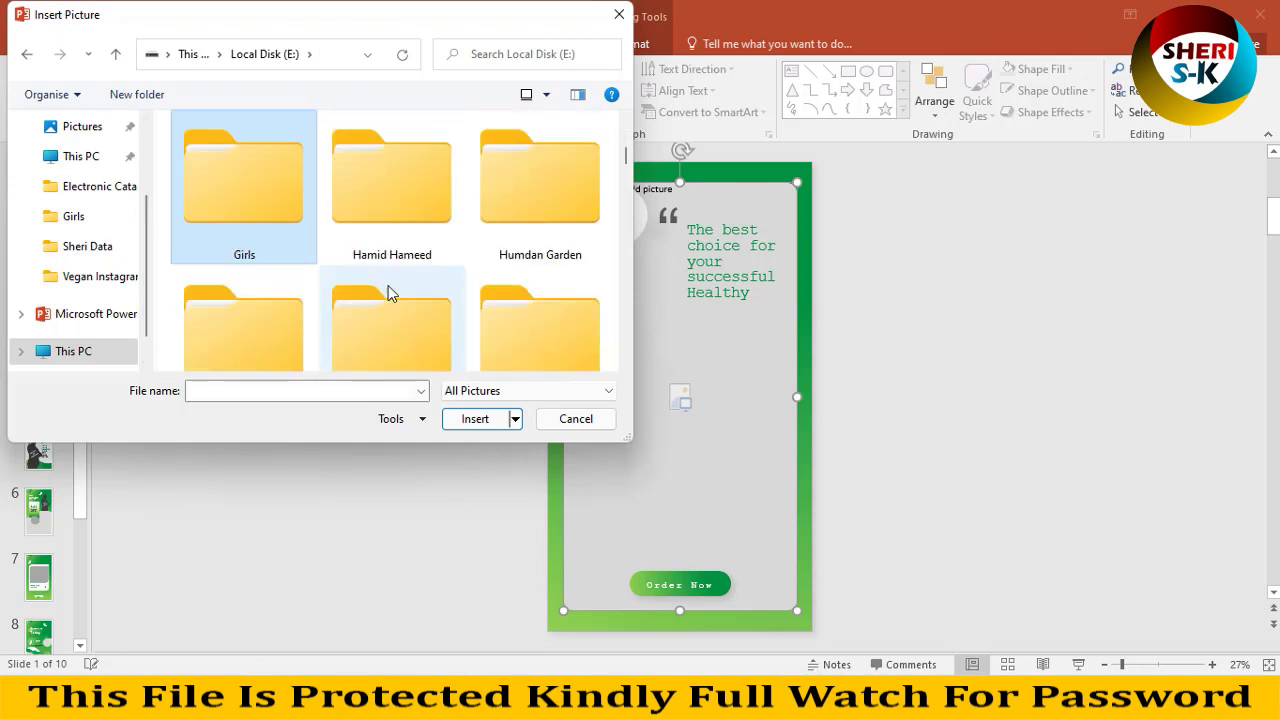
key(Return)
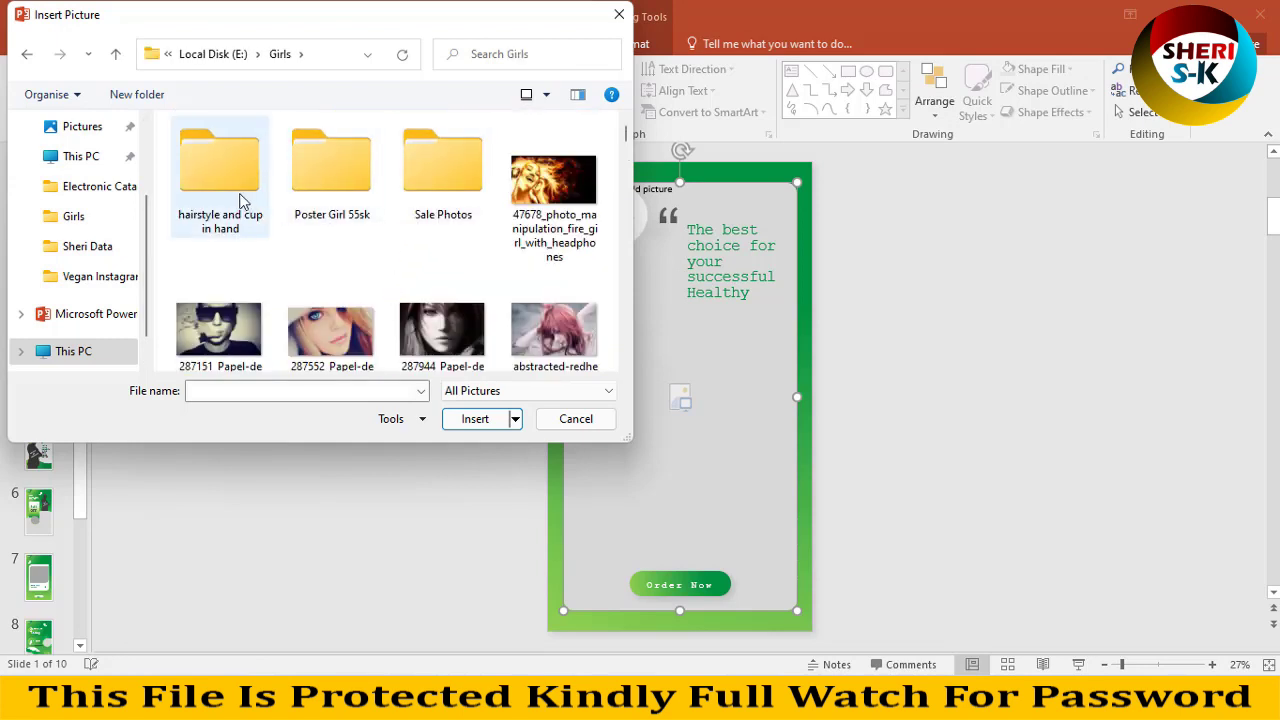
scroll(422, 360, down, 3)
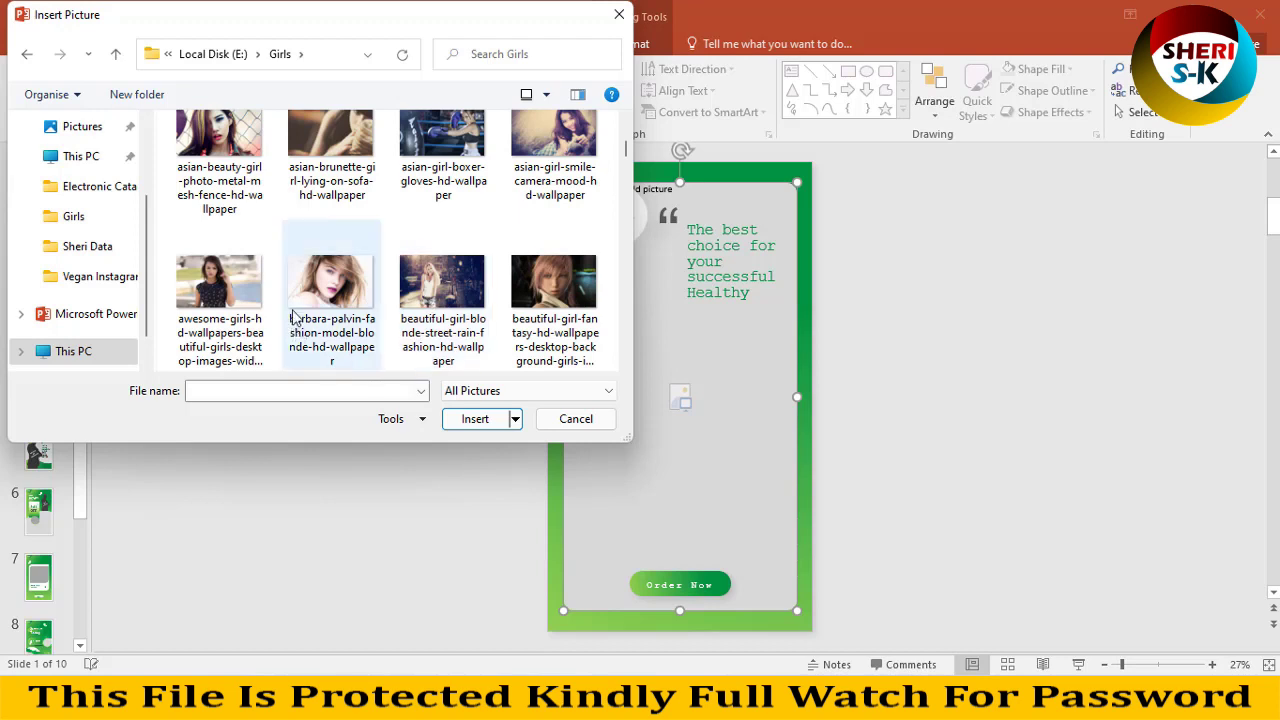
scroll(300, 312, down, 3)
scroll(493, 303, down, 3)
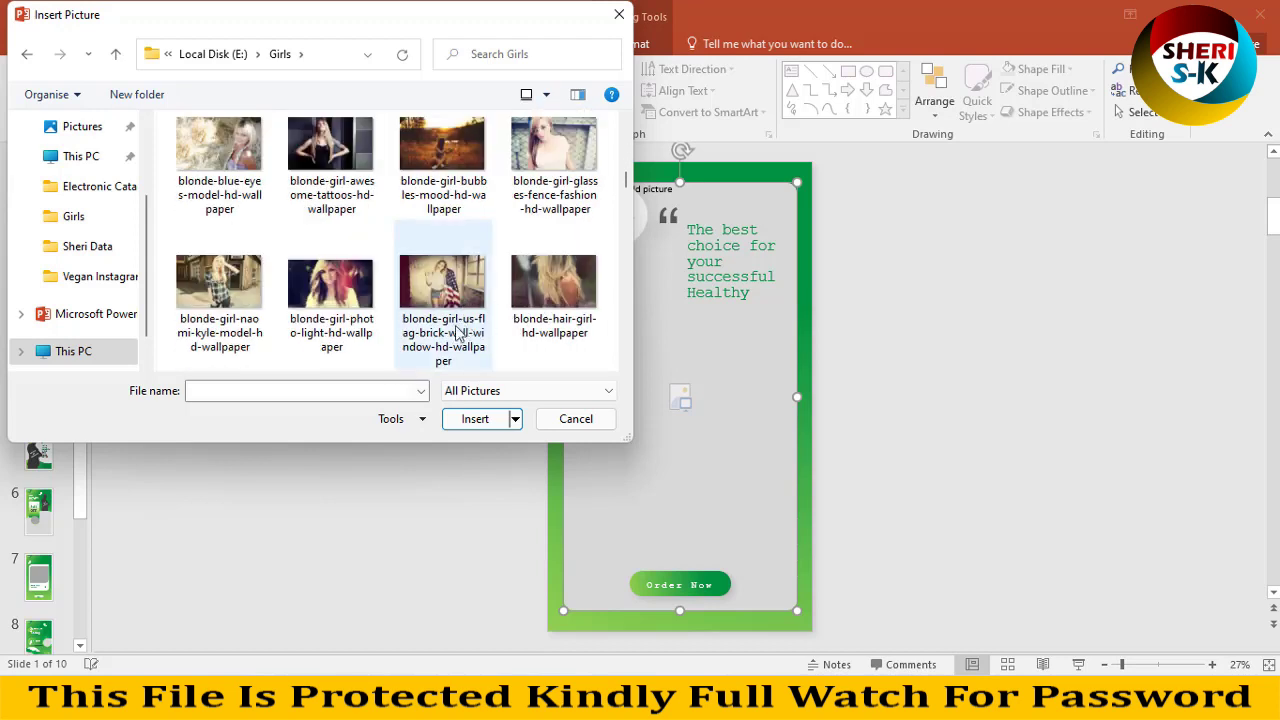
click(440, 158)
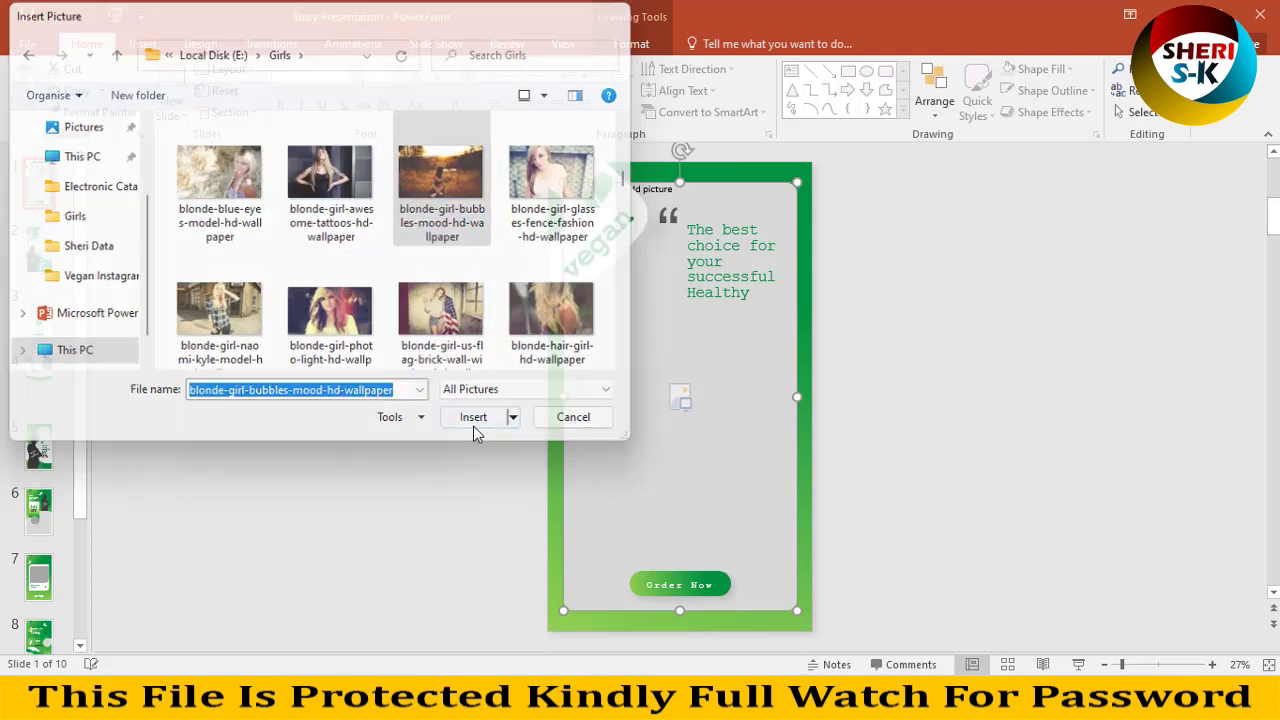
click(473, 425)
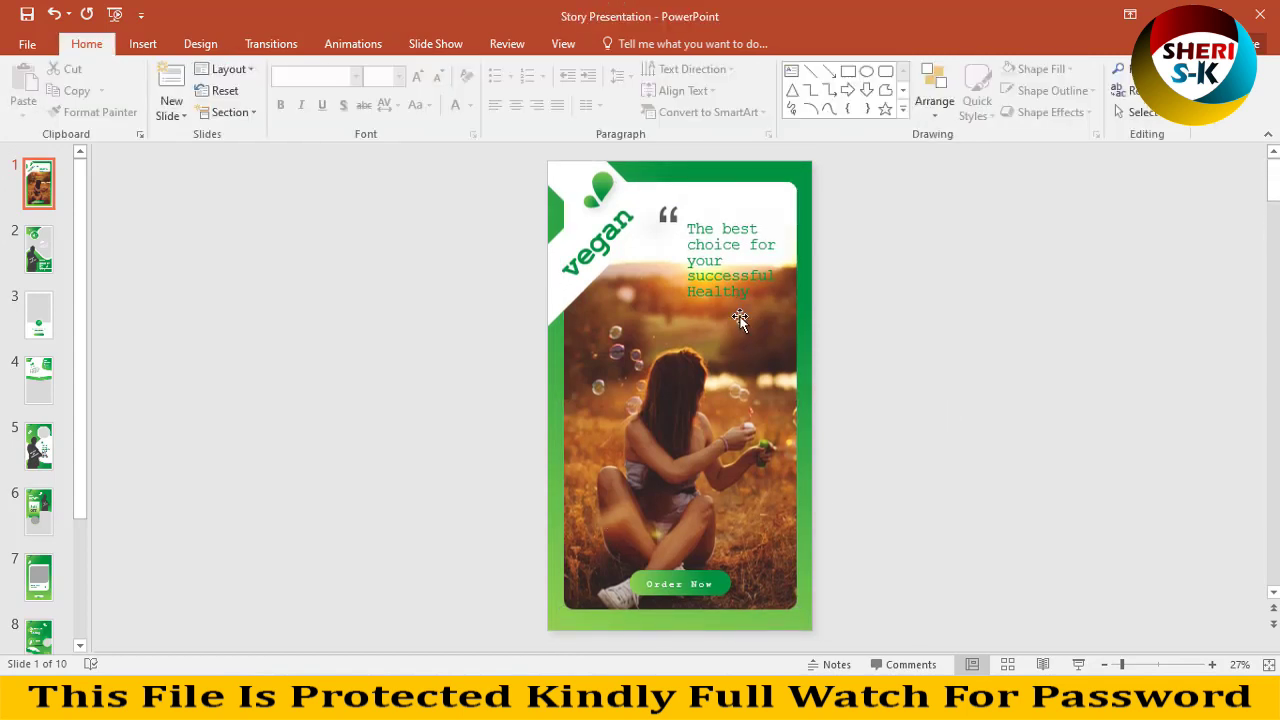
Step: Page through the story slides from slide 2 toward the final Our Story slide
click(38, 248)
click(38, 315)
click(38, 380)
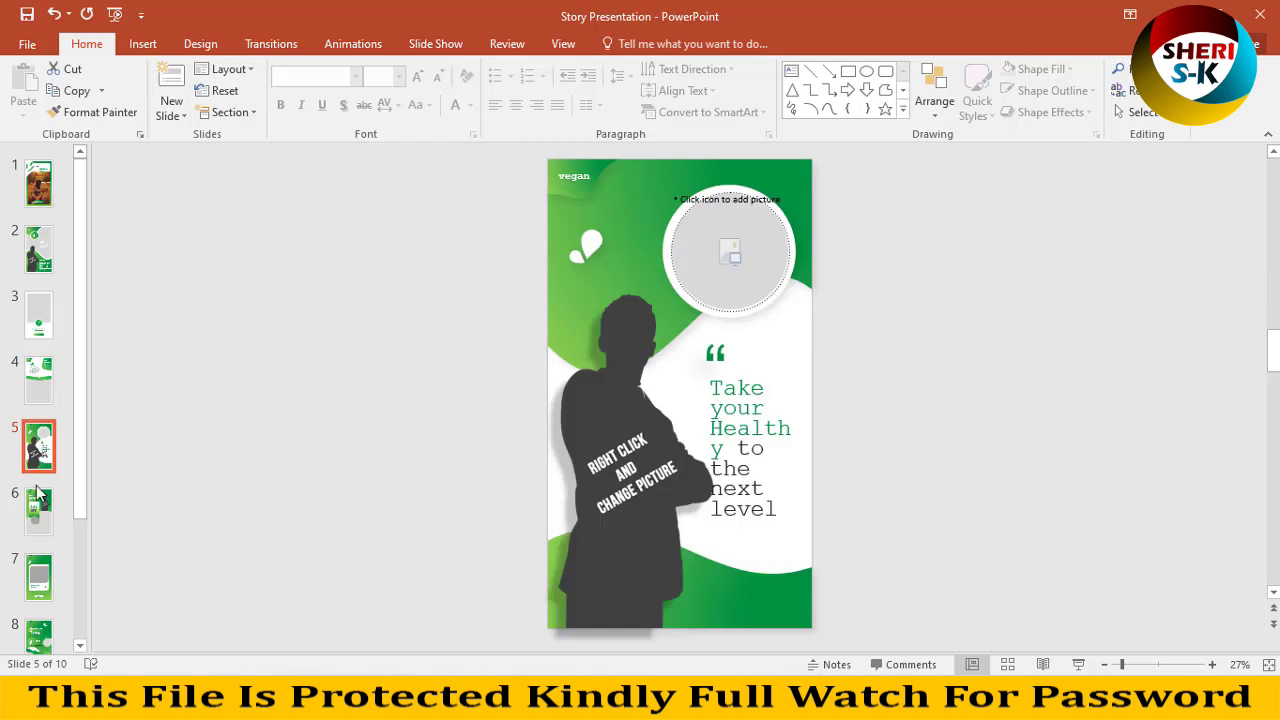
click(38, 497)
scroll(38, 497, down, 1)
click(38, 566)
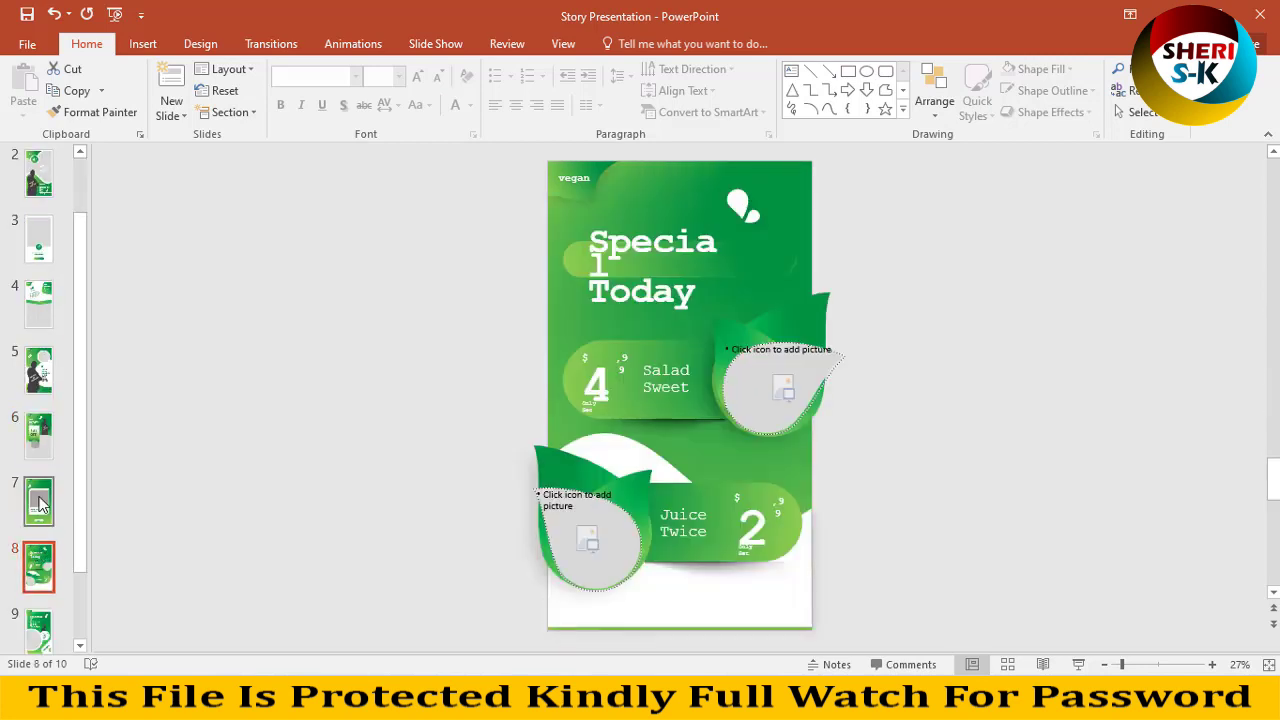
key(Down)
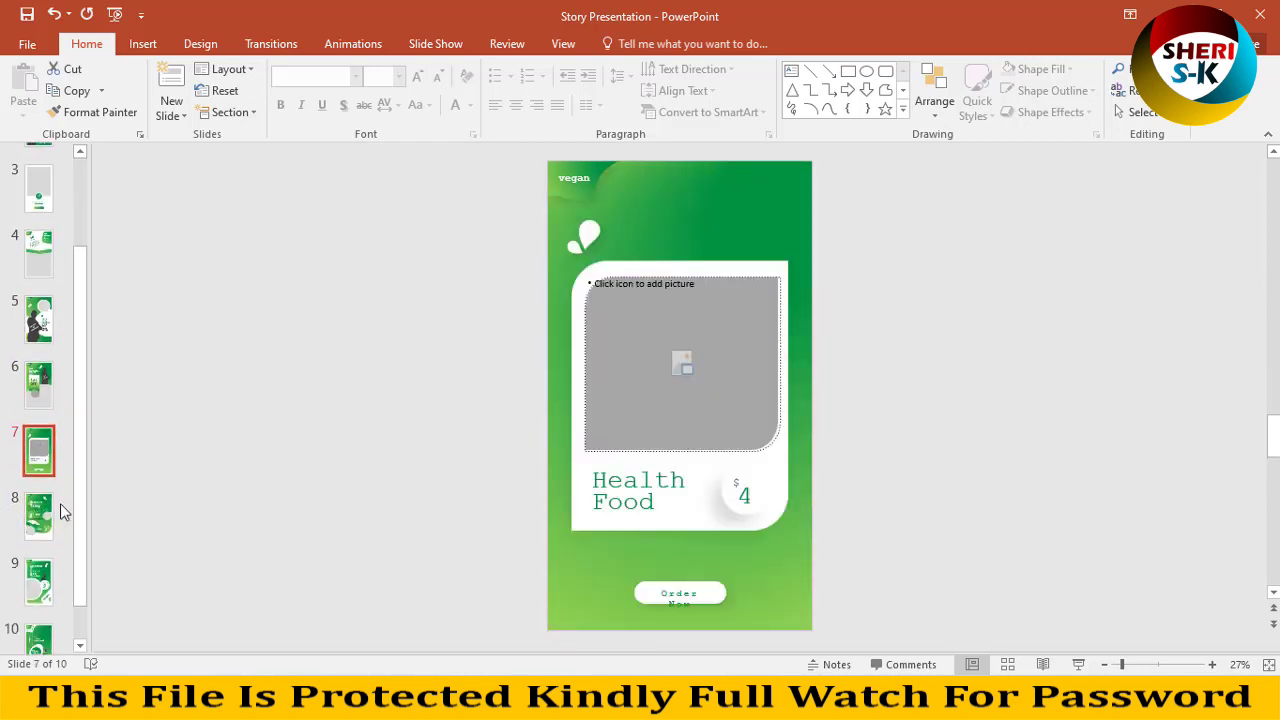
key(Down)
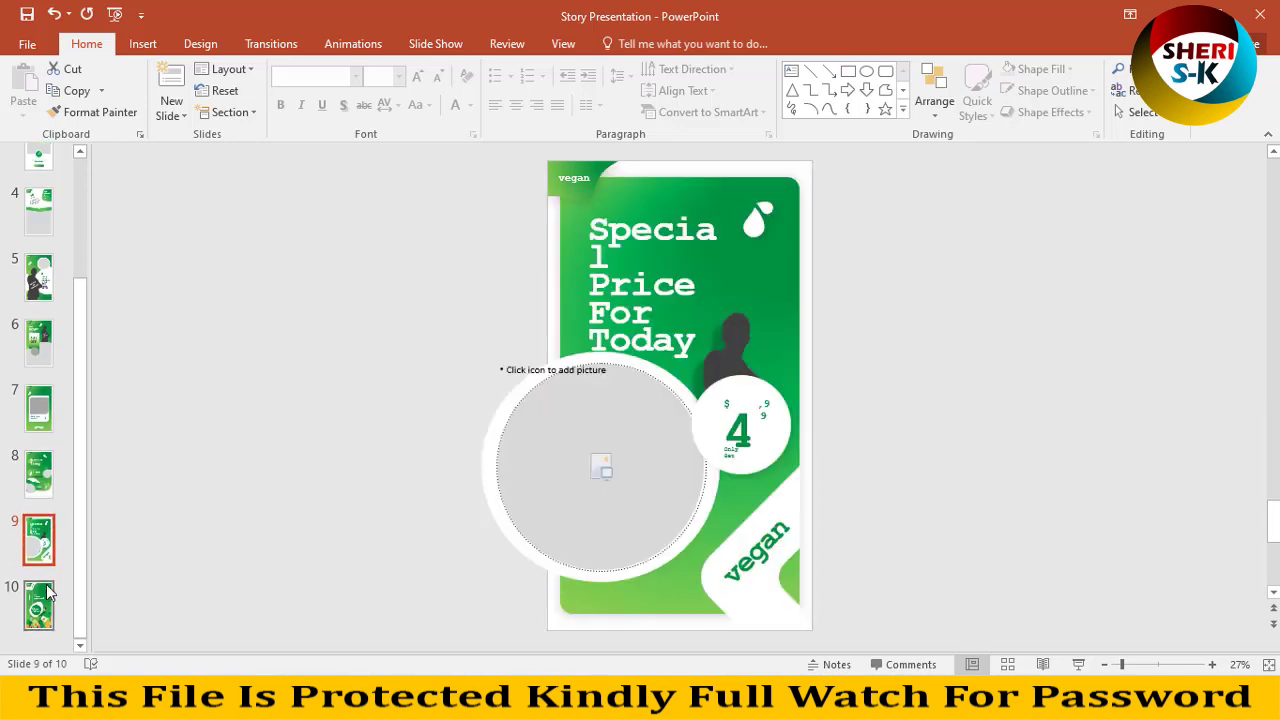
Step: Fill the Our Story slide's green background shape with red
click(751, 335)
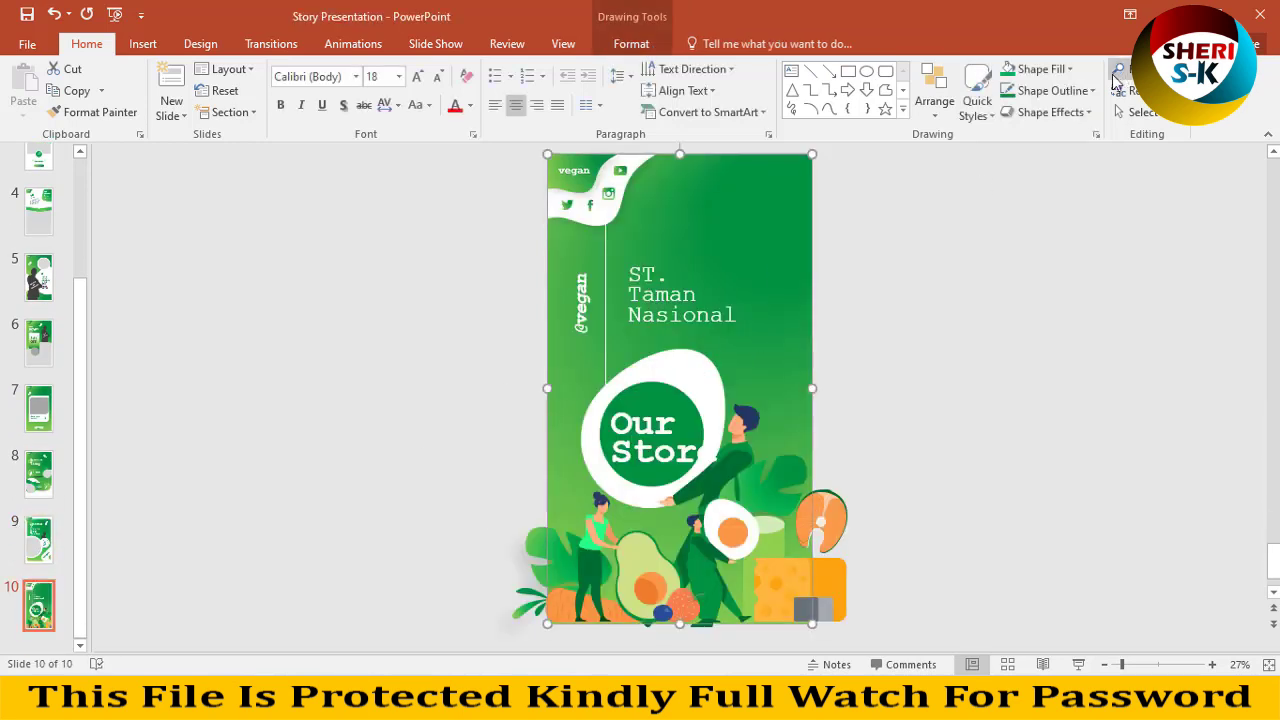
click(1040, 69)
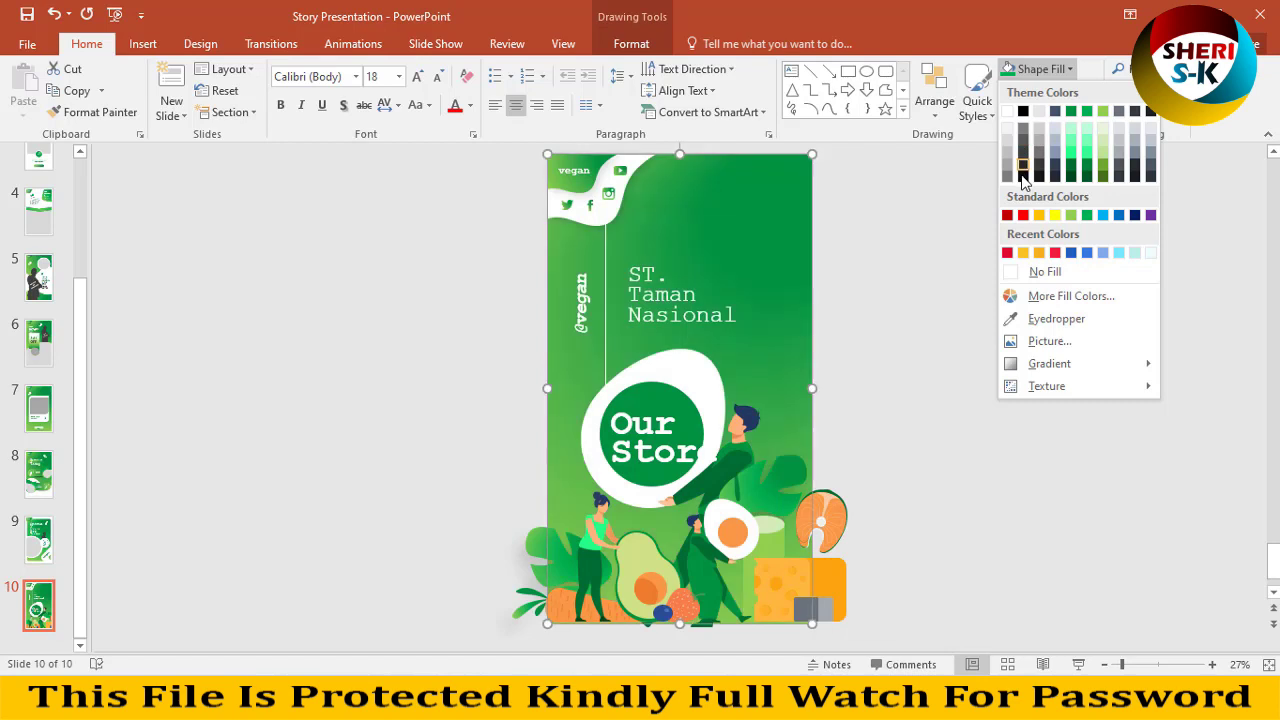
click(1008, 253)
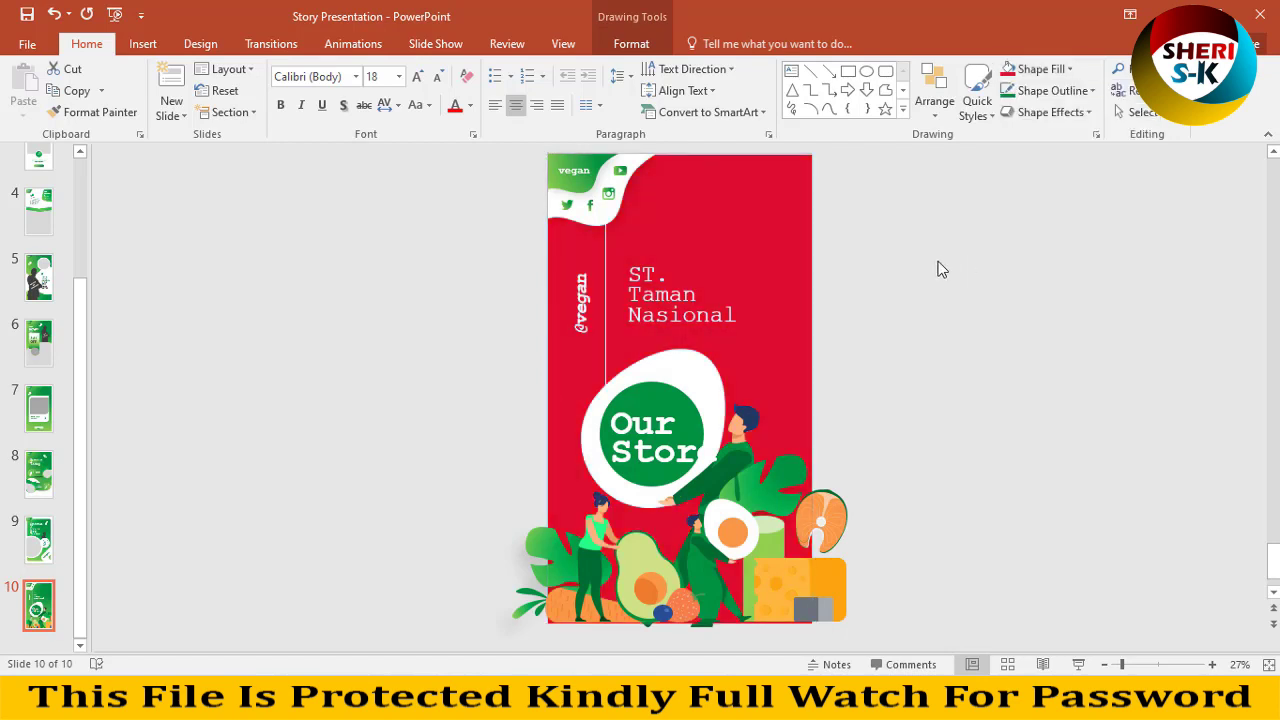
click(915, 254)
Step: Fill the plant and food illustration shapes with white
click(737, 485)
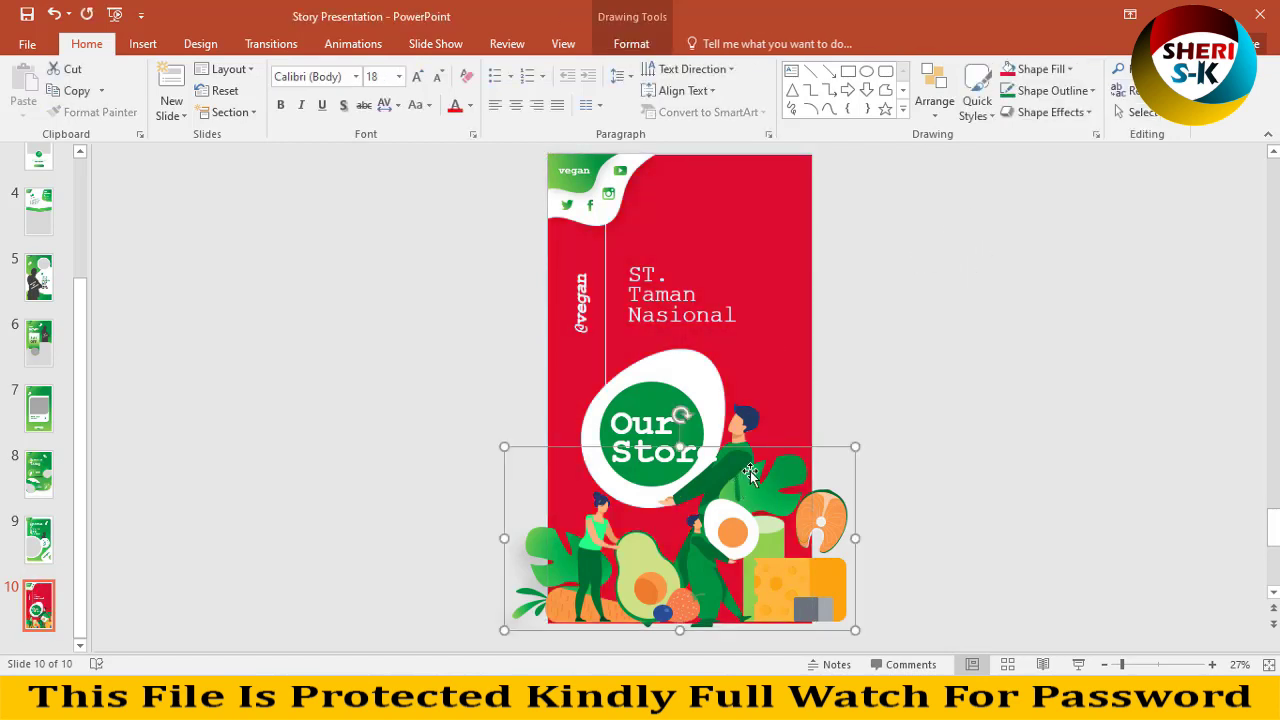
click(1004, 72)
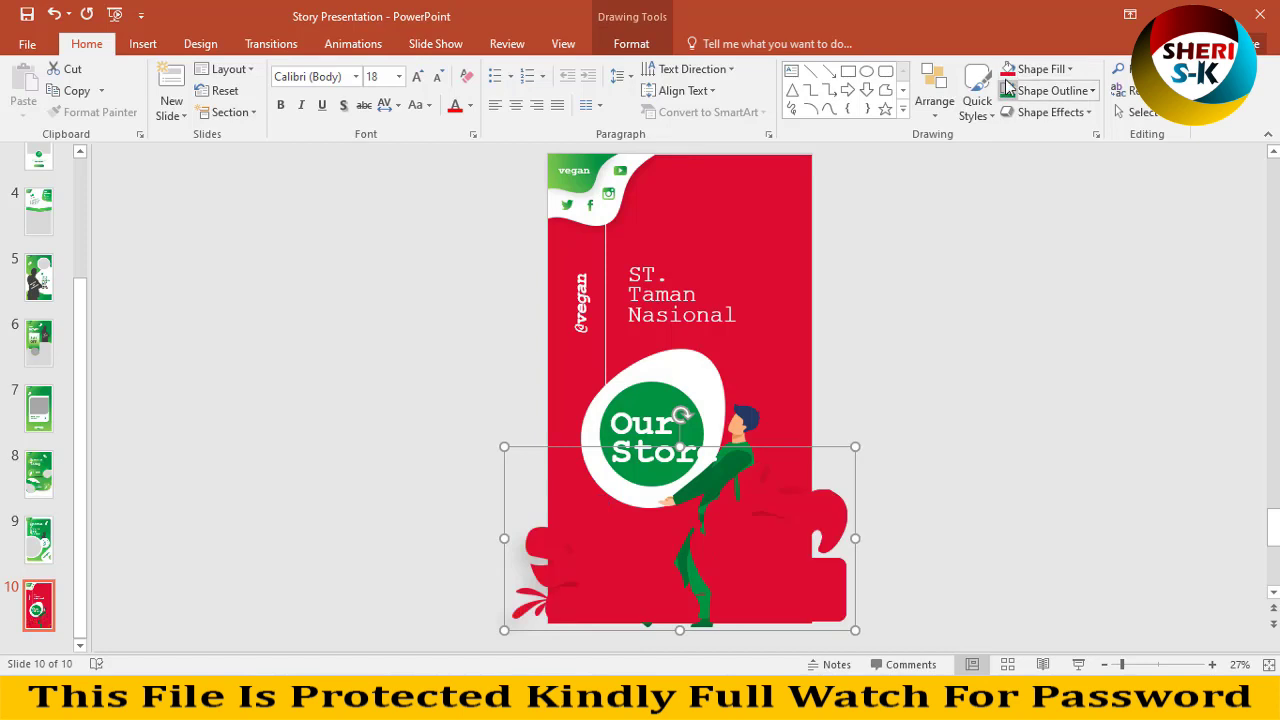
click(1069, 69)
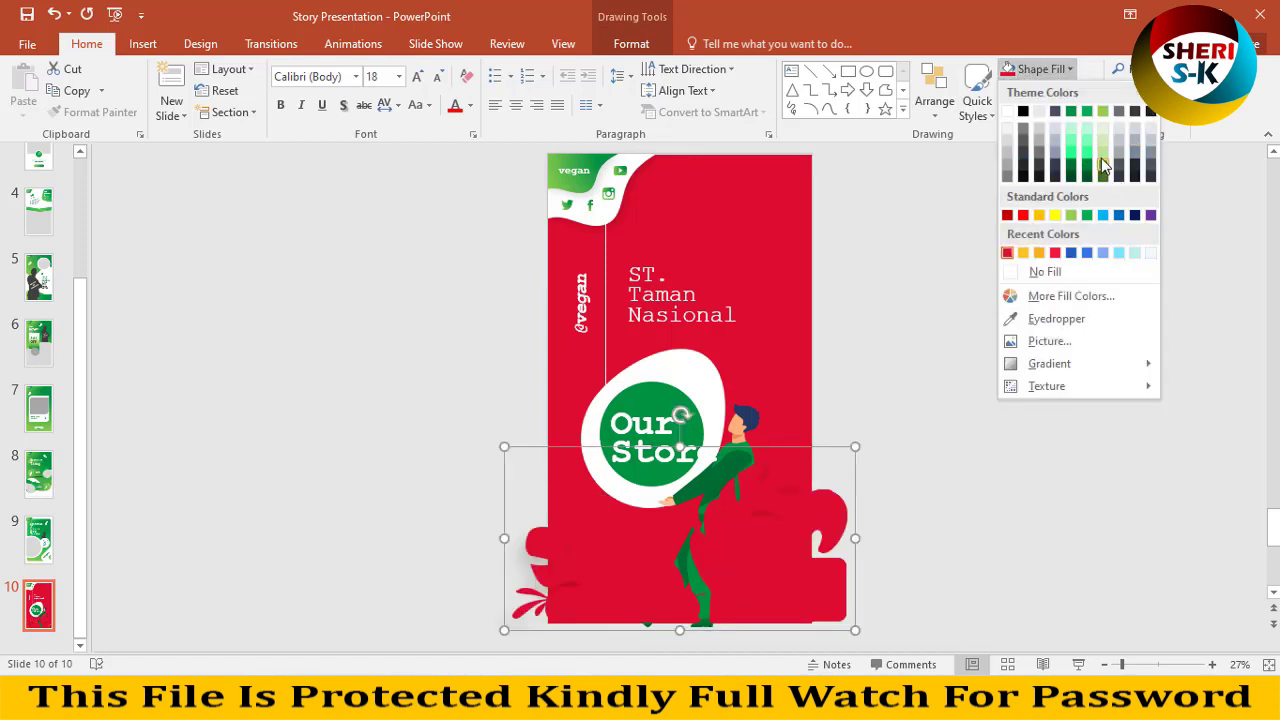
click(1006, 112)
click(979, 352)
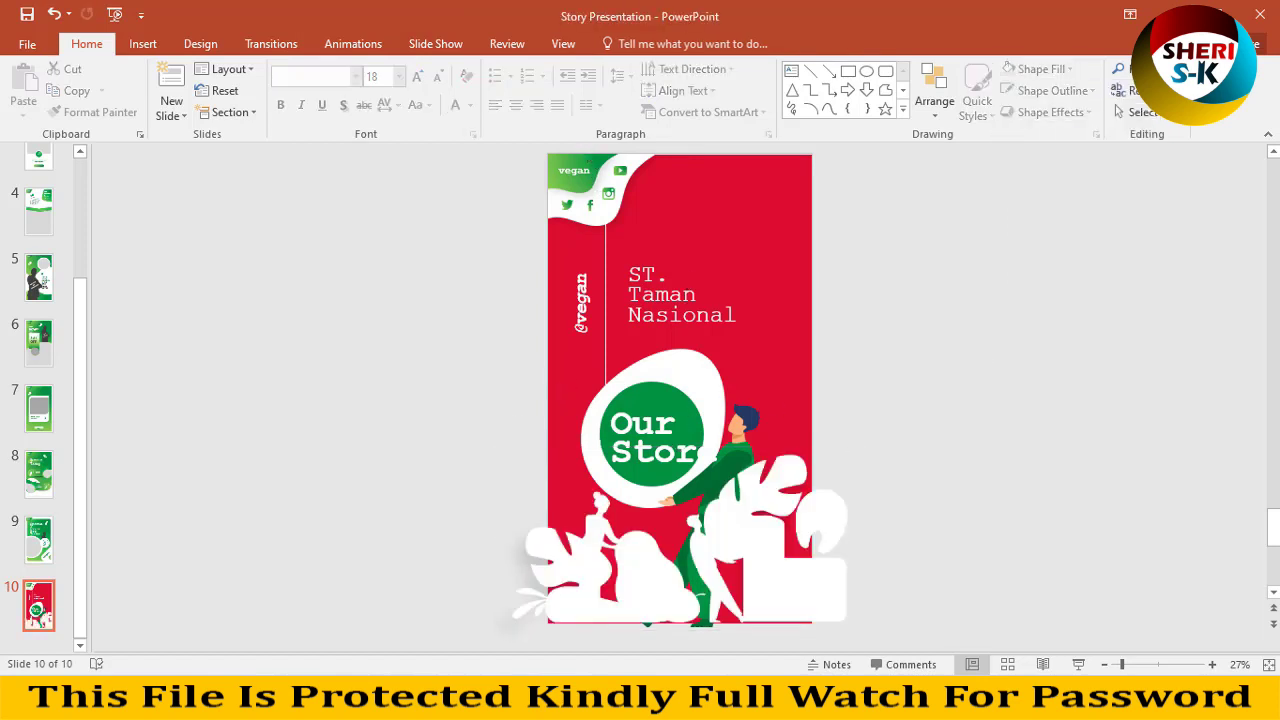
Step: Close the story presentation without saving and deselect its file in the Vegan Instagram Templates folder
click(1260, 14)
click(658, 373)
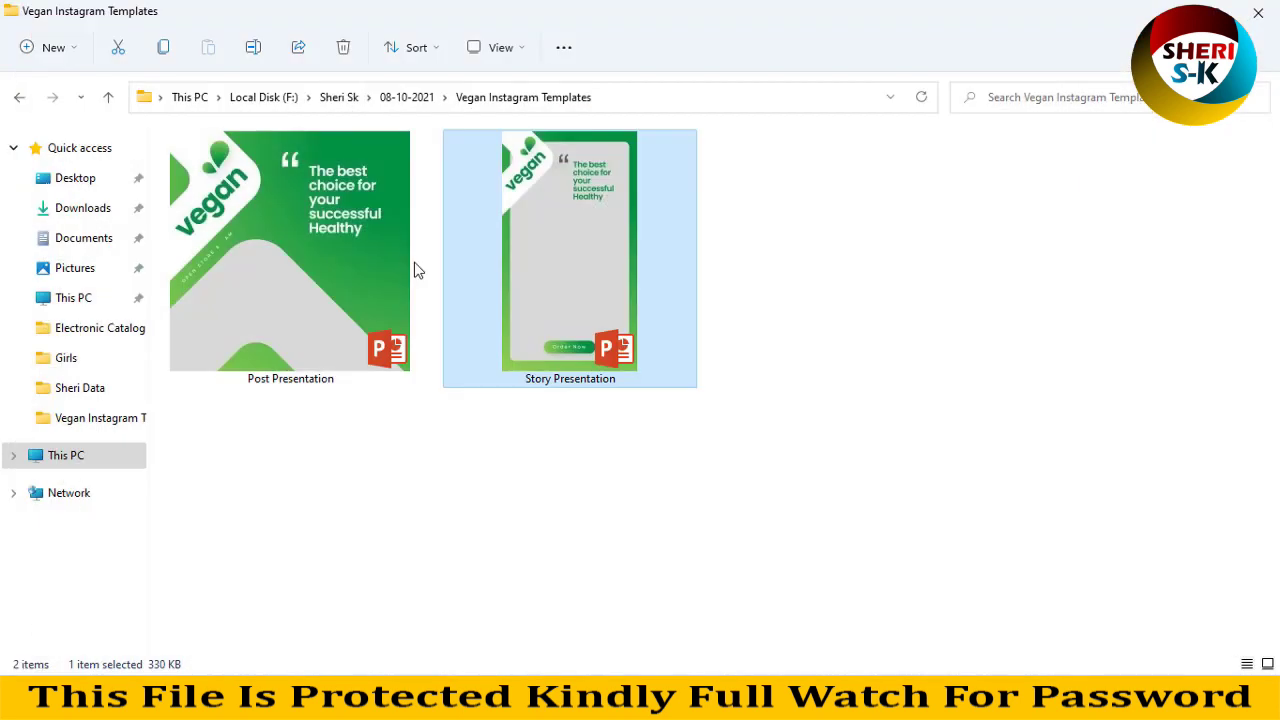
click(555, 522)
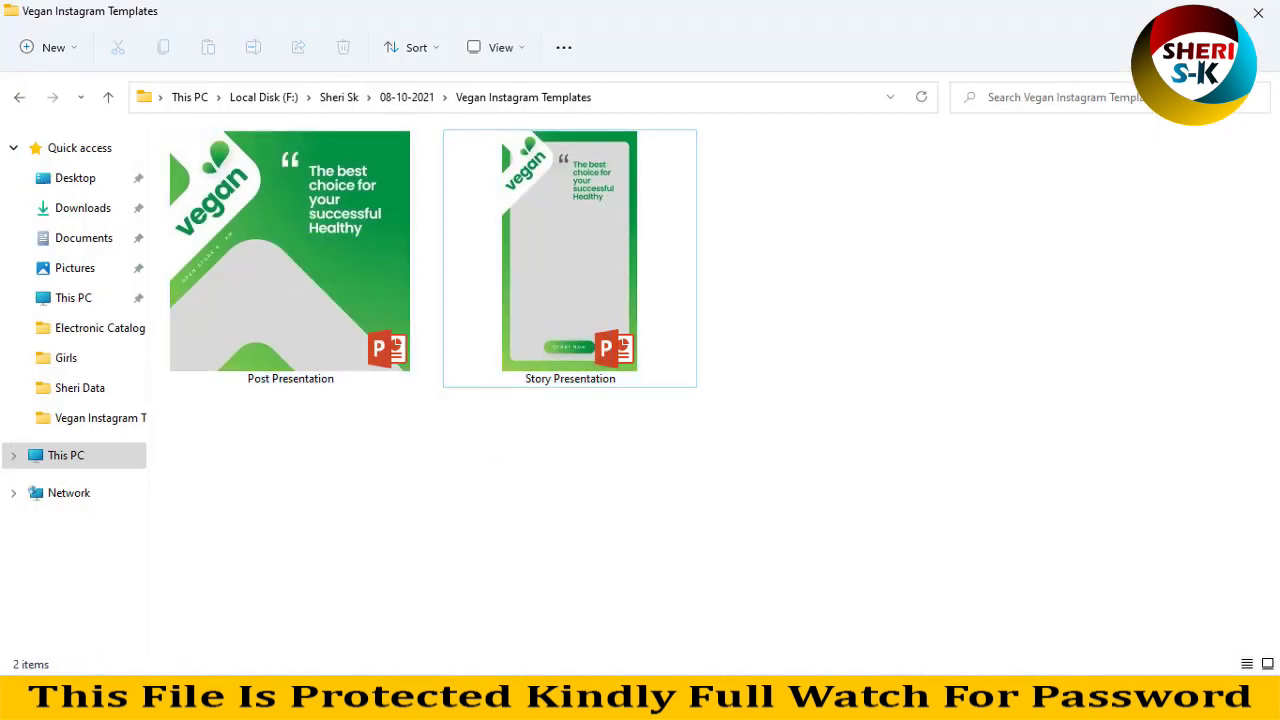